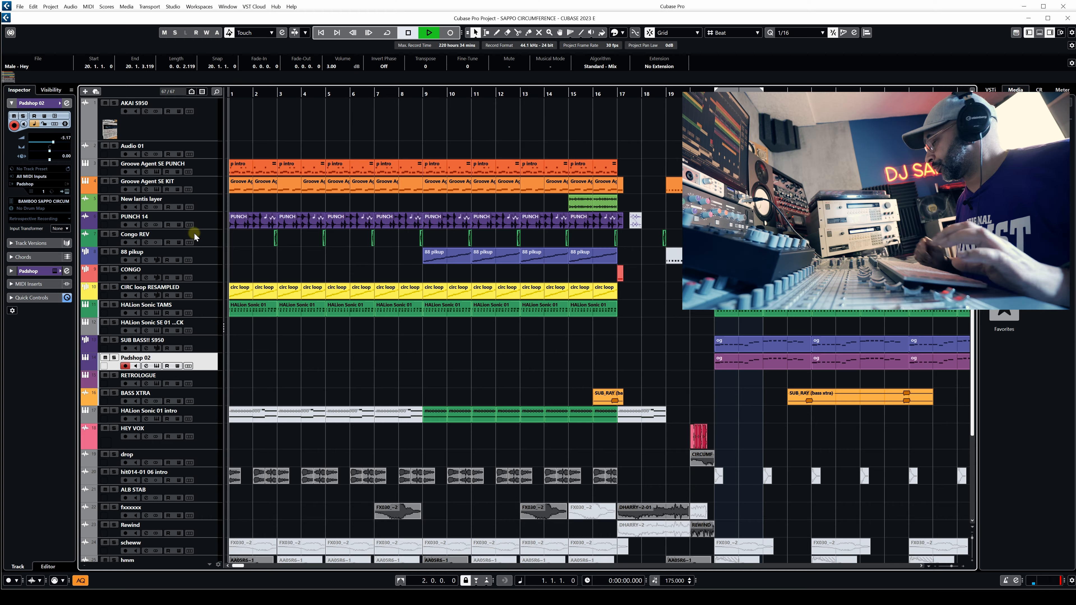
Play back the arrangement from the beginning through the bass sections and stop it.
key(space)
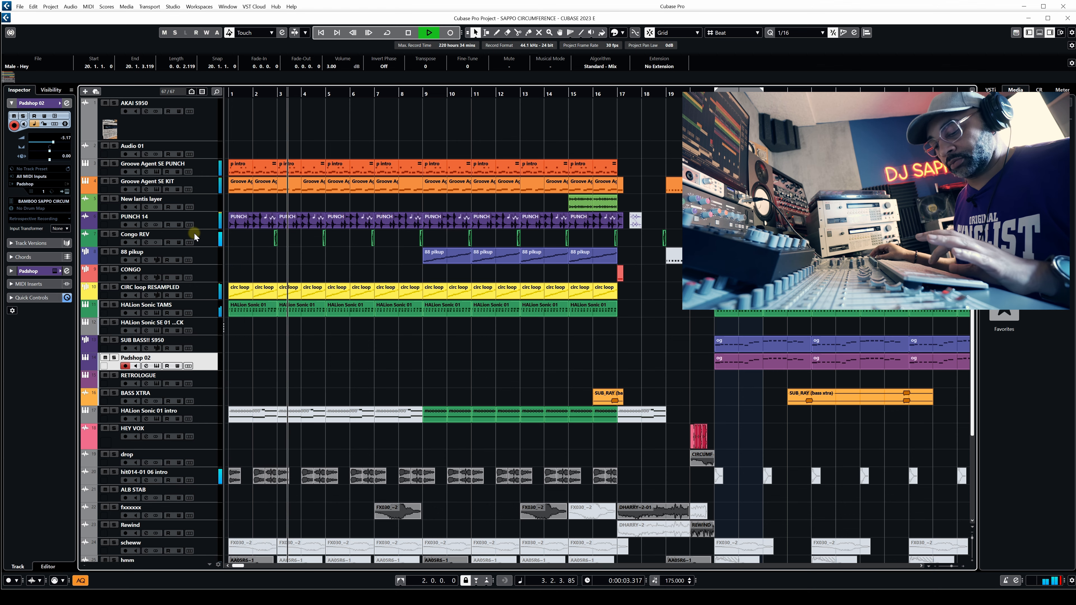
key(g)
key(g)
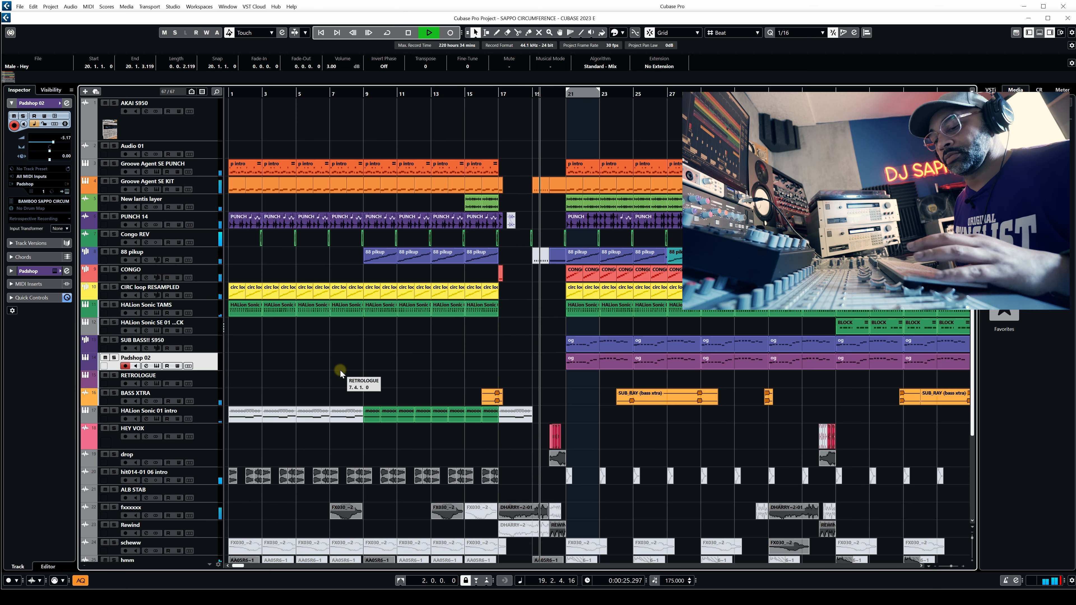
scroll(381, 359, down, 4)
scroll(380, 360, up, 3)
scroll(381, 360, up, 1)
scroll(381, 360, down, 3)
scroll(381, 359, up, 3)
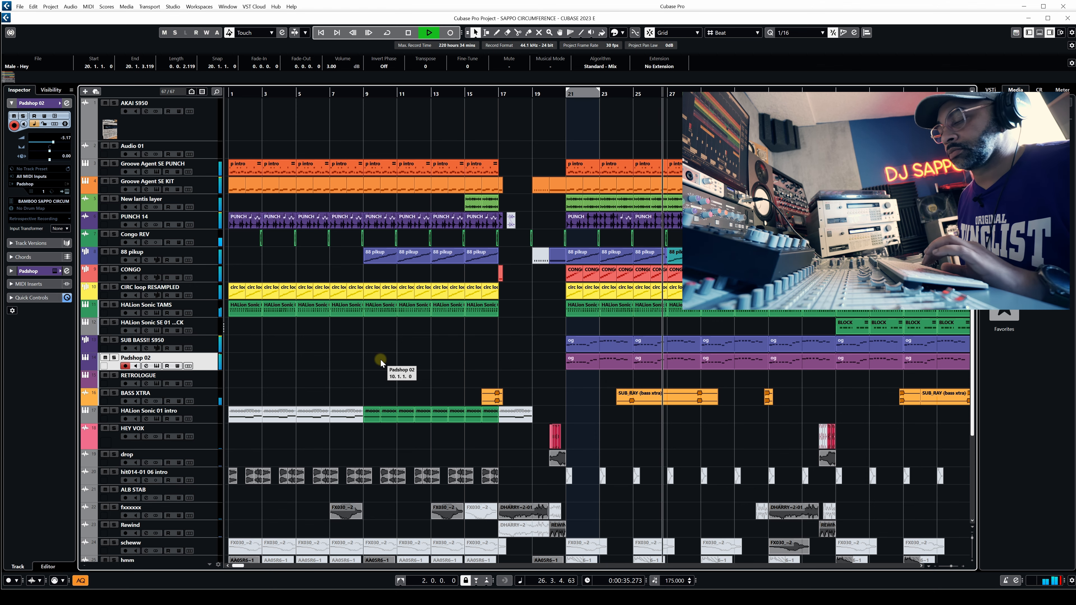
key(h)
key(h)
key(h)
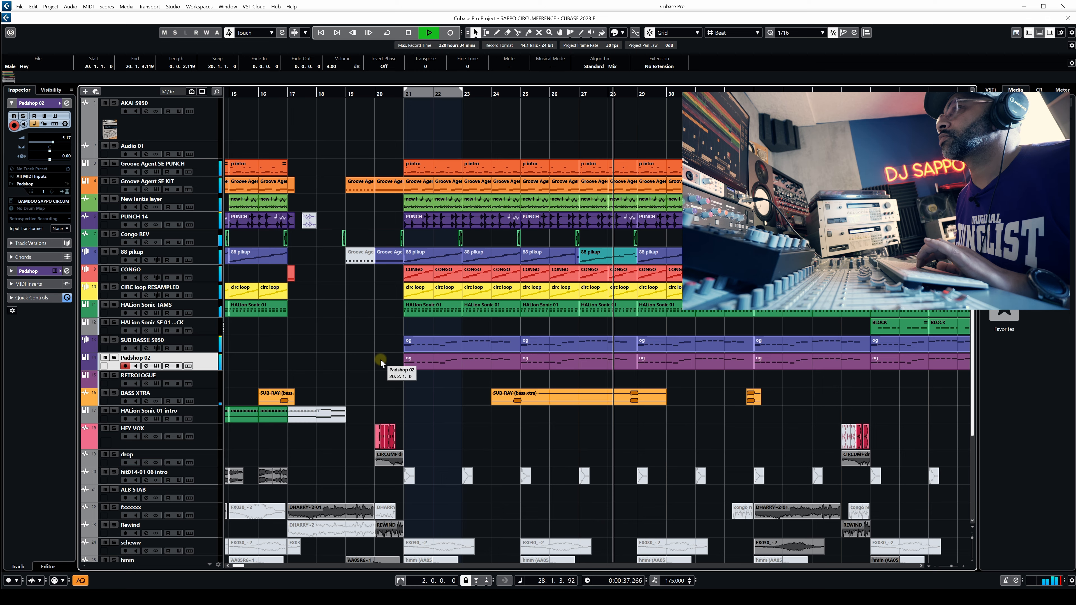
key(h)
key(h)
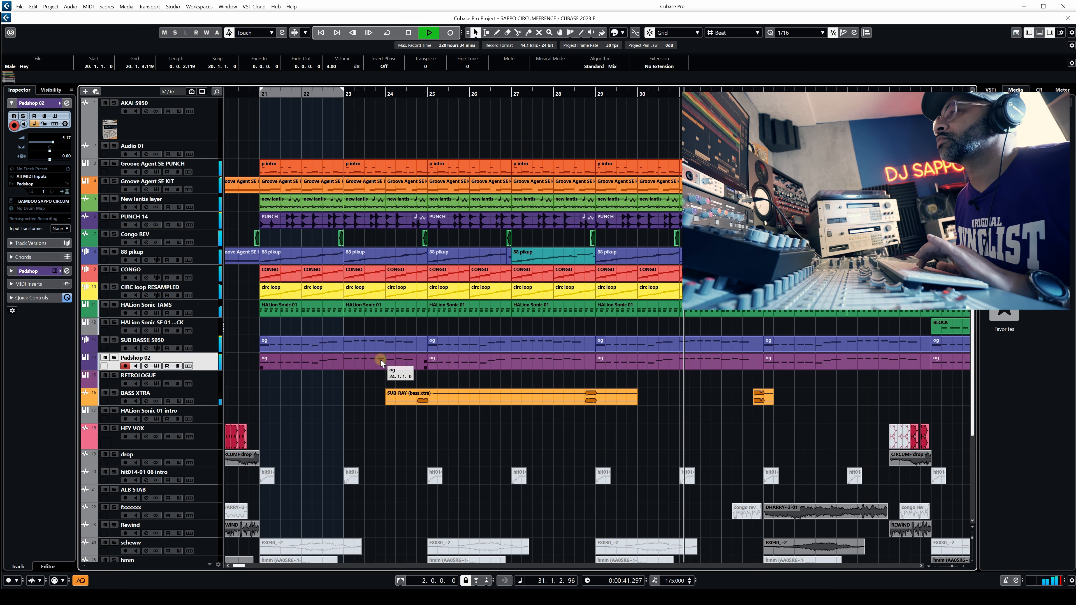
key(g)
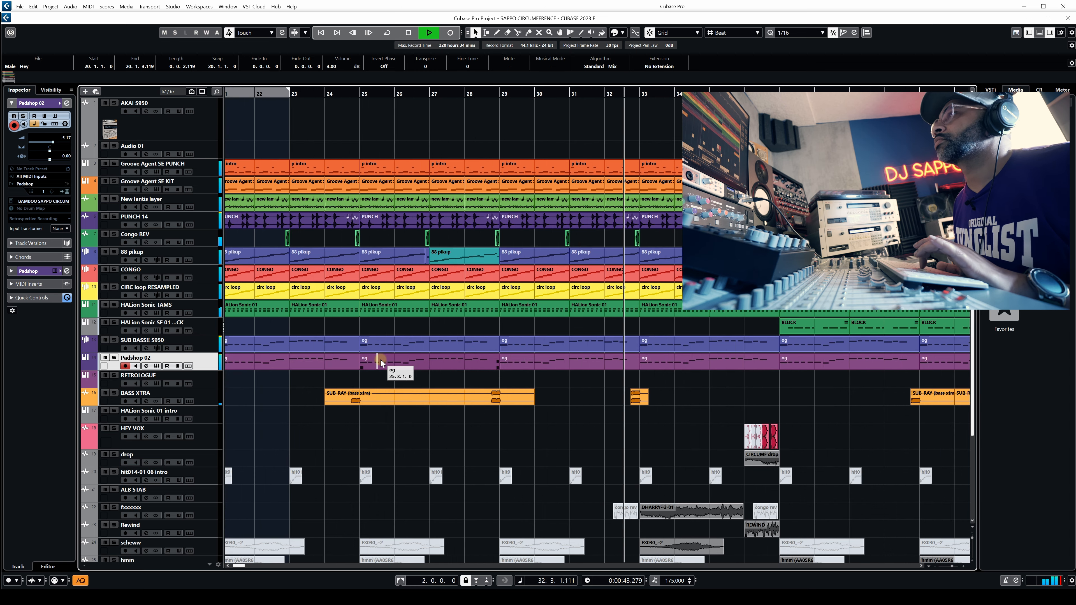
key(g)
key(g)
key(g)
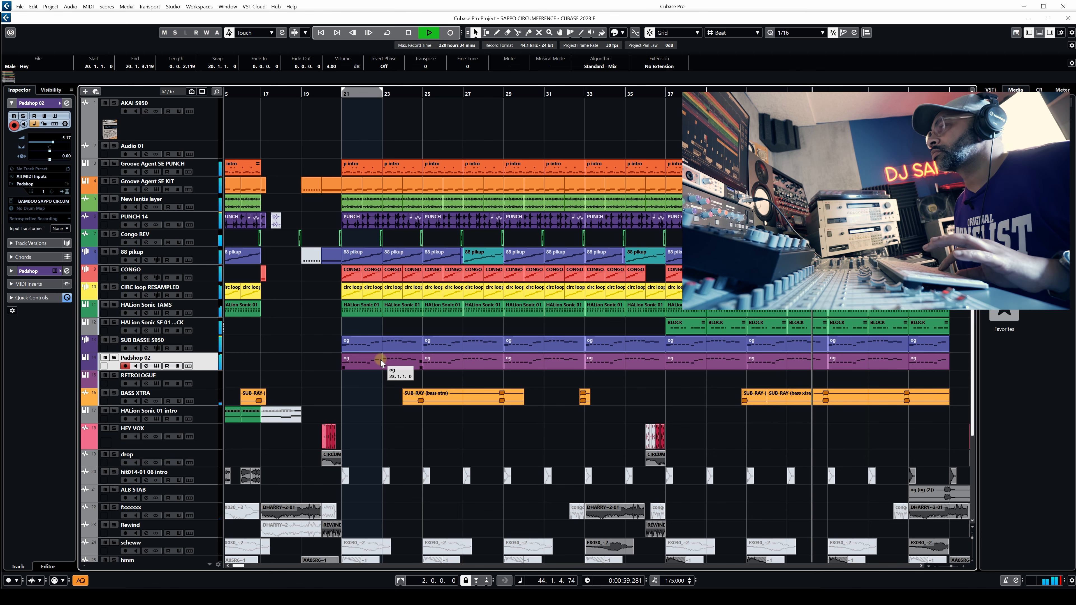
key(space)
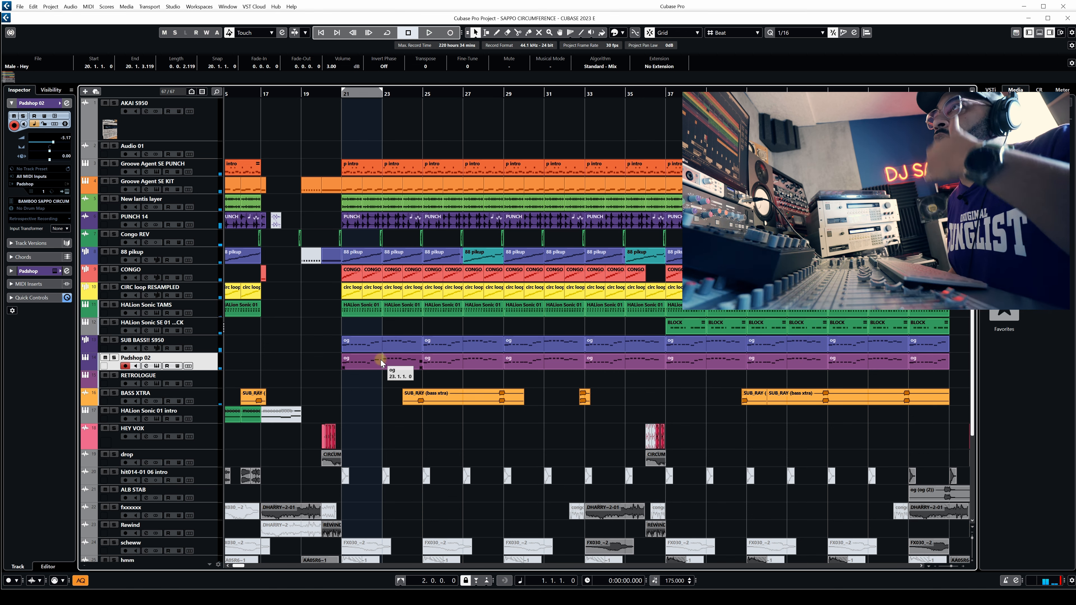
Review the channel settings of the Groove Agent SE PUNCH, Groove Agent SE KIT, New lantis layer and HALion Sonic TAMS tracks.
click(205, 171)
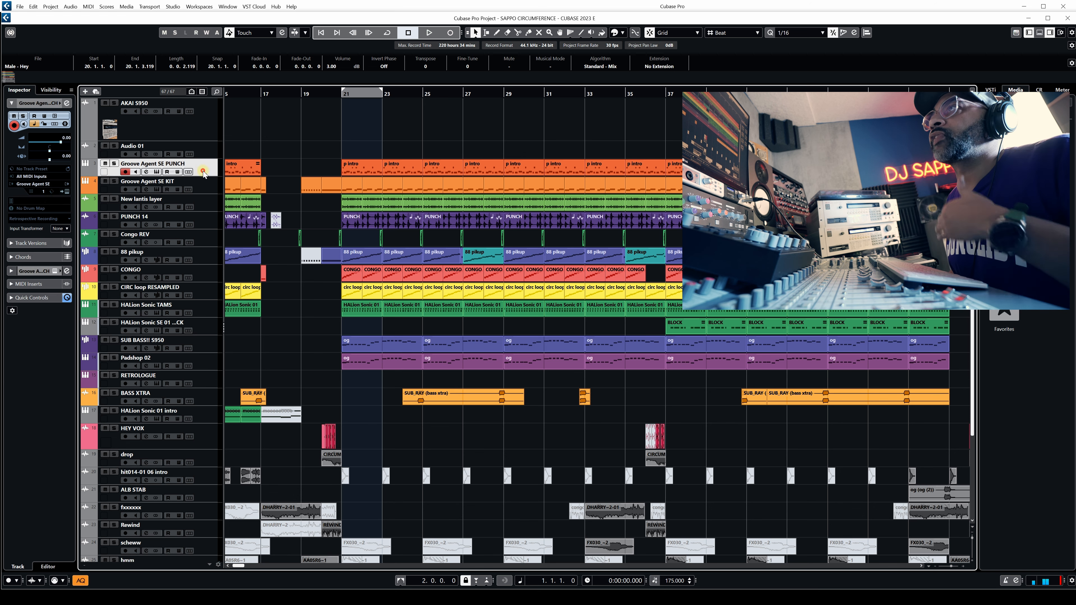
key(e)
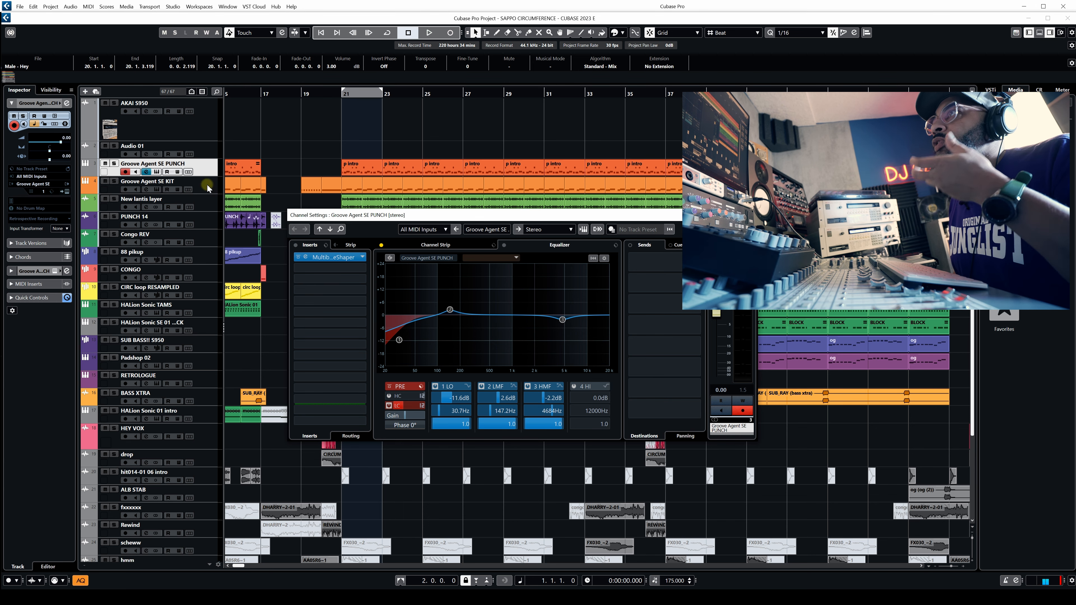
click(207, 188)
click(210, 208)
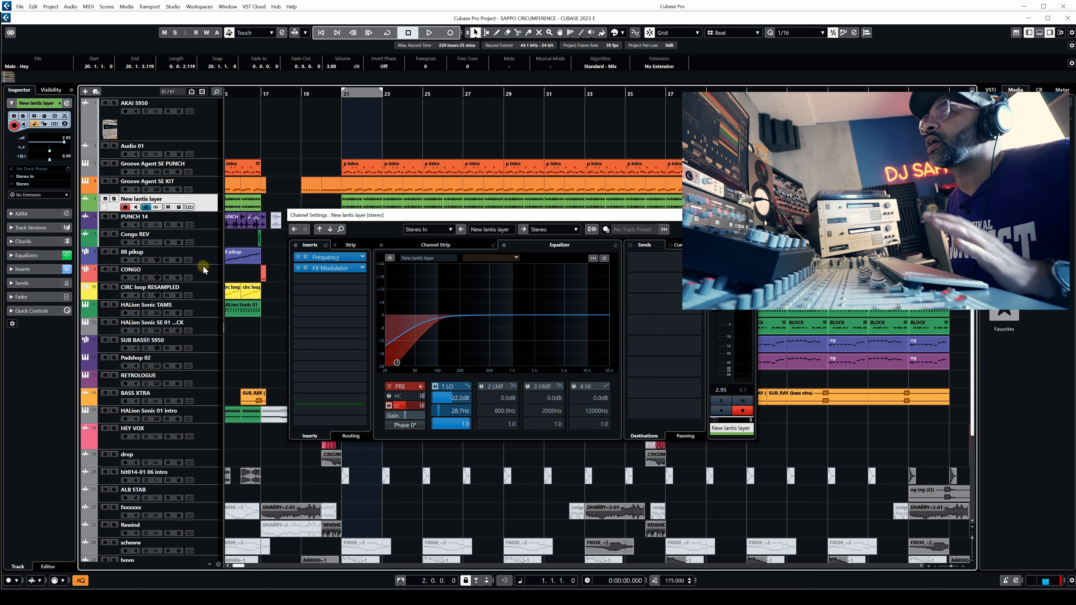
click(210, 308)
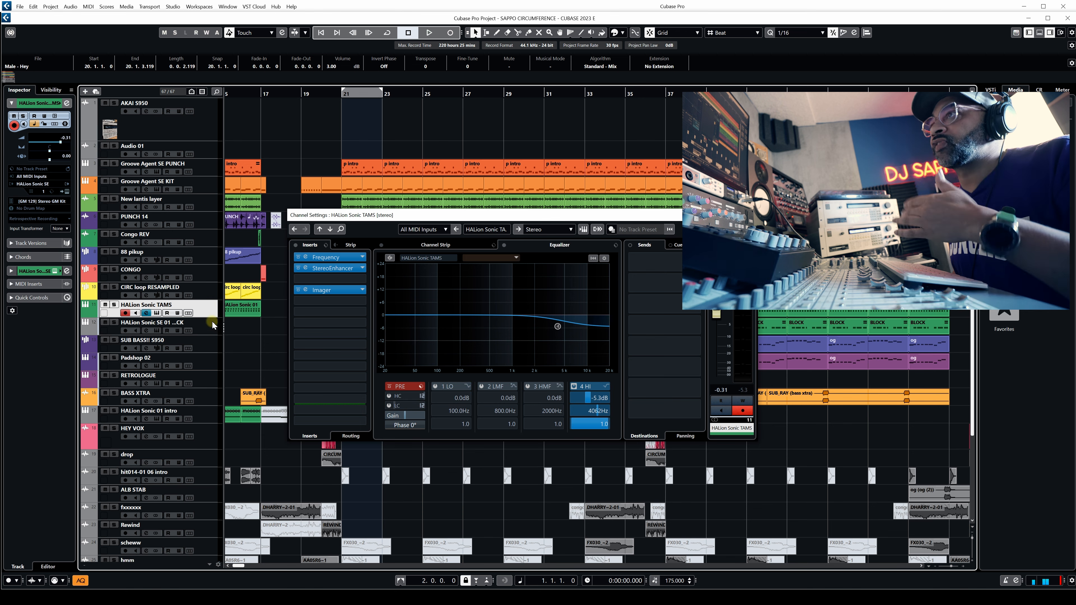
Inspect the SUB BASS!! S950 channel settings and view its Quadrafuzz v2 insert.
click(204, 344)
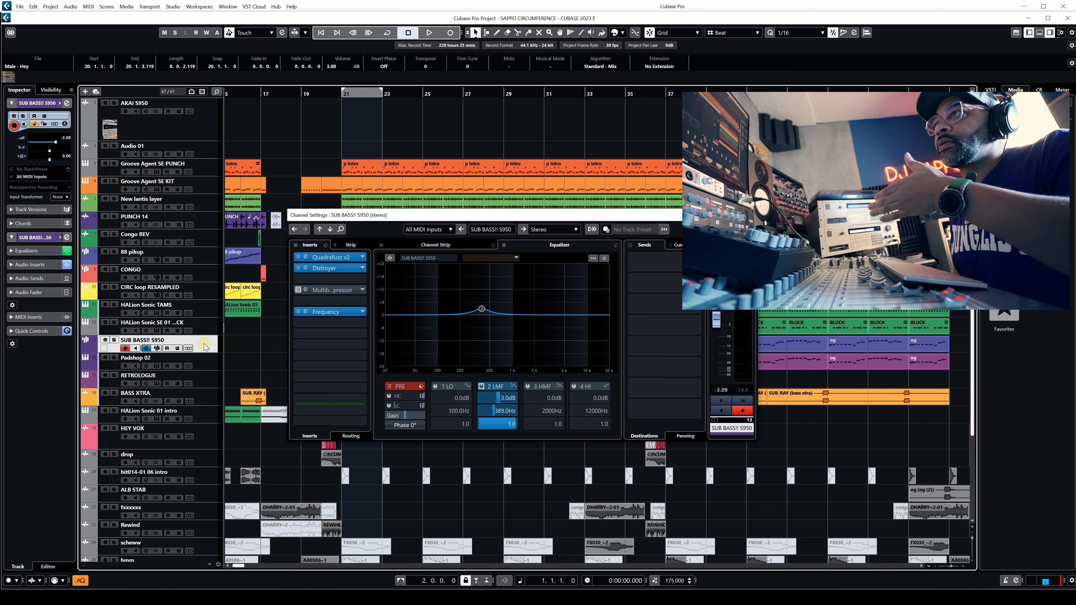
click(305, 257)
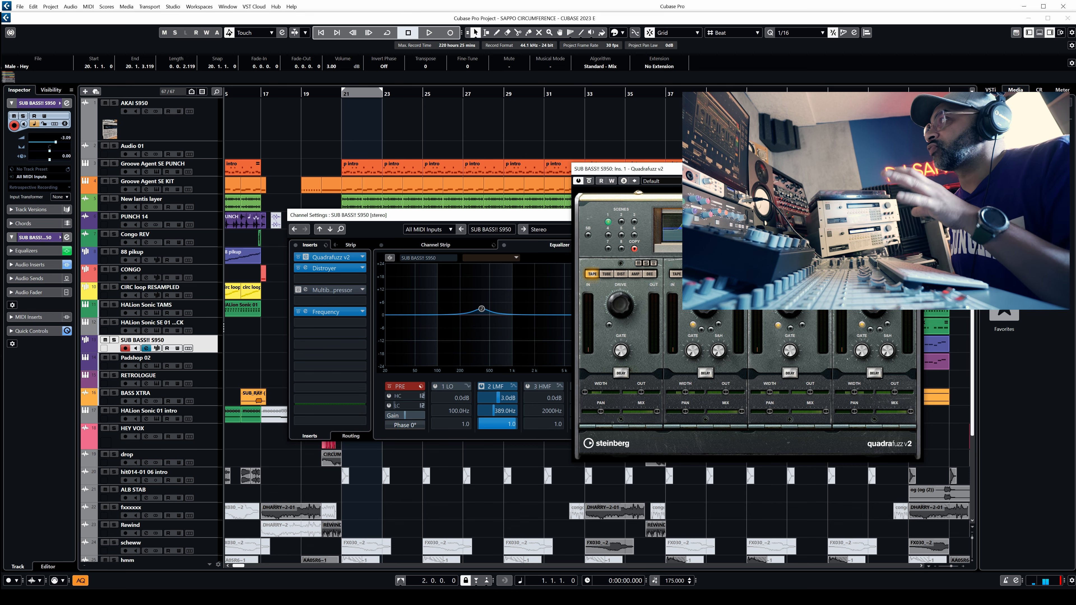
click(914, 169)
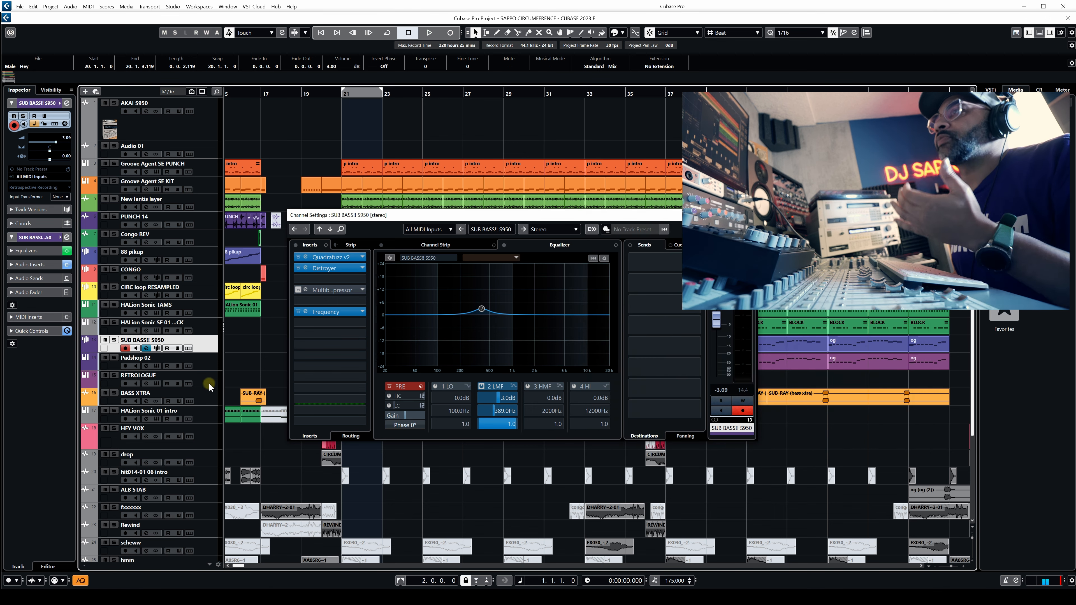
Add a stereo group channel named "fx and extras" for the tracks from drop through crash +stab.
scroll(211, 417, down, 3)
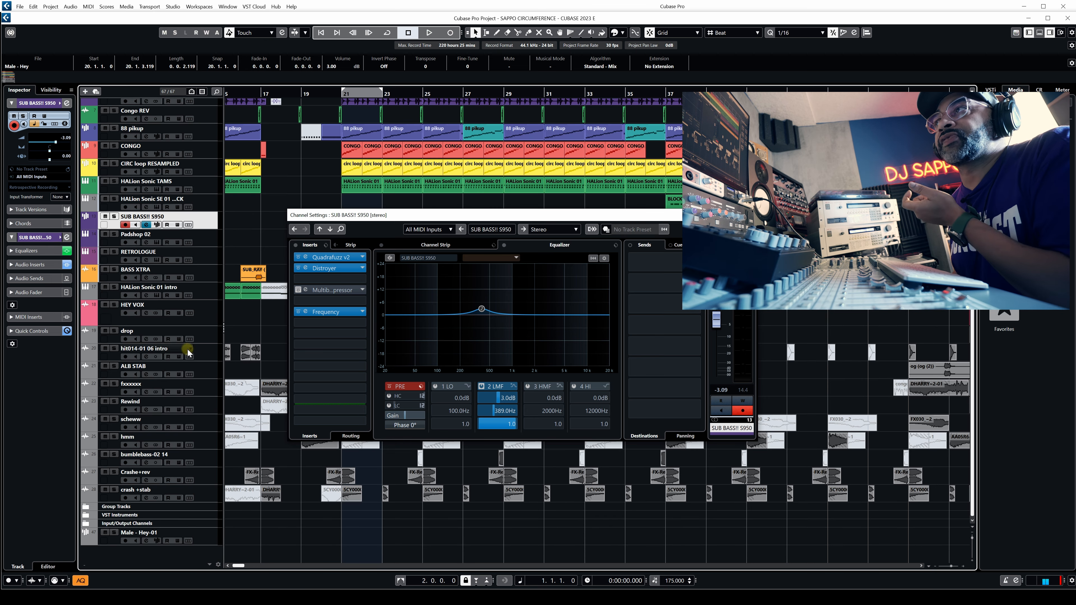
click(209, 335)
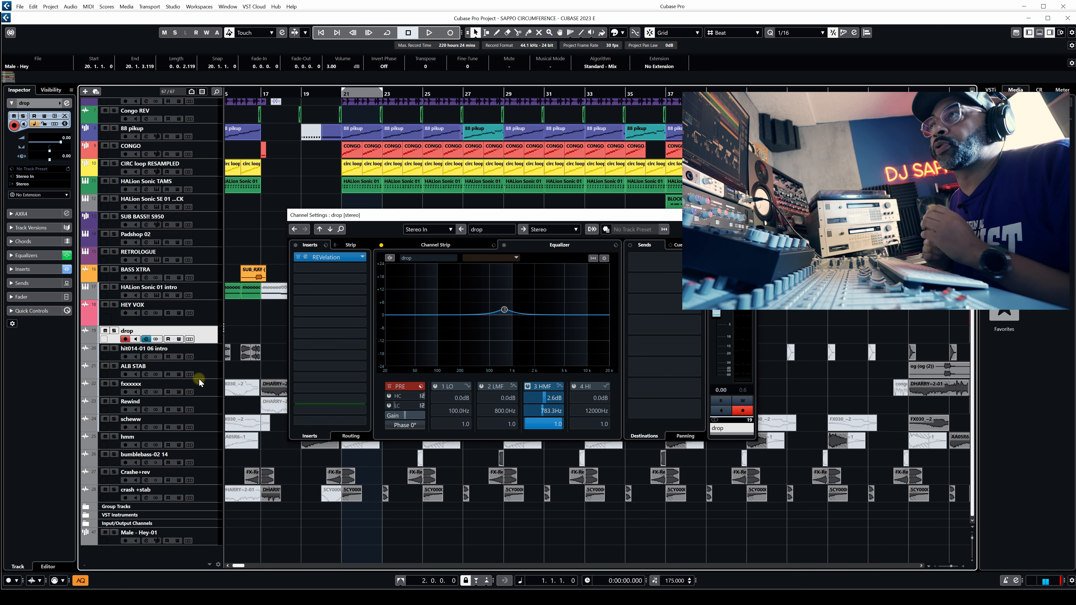
click(199, 352)
click(210, 339)
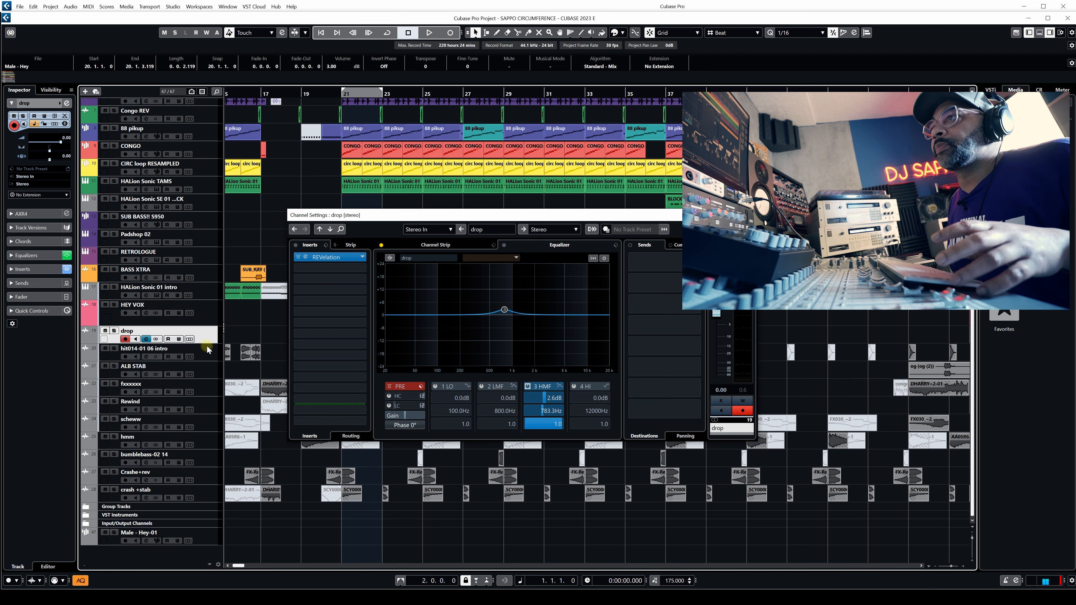
shift+click(209, 493)
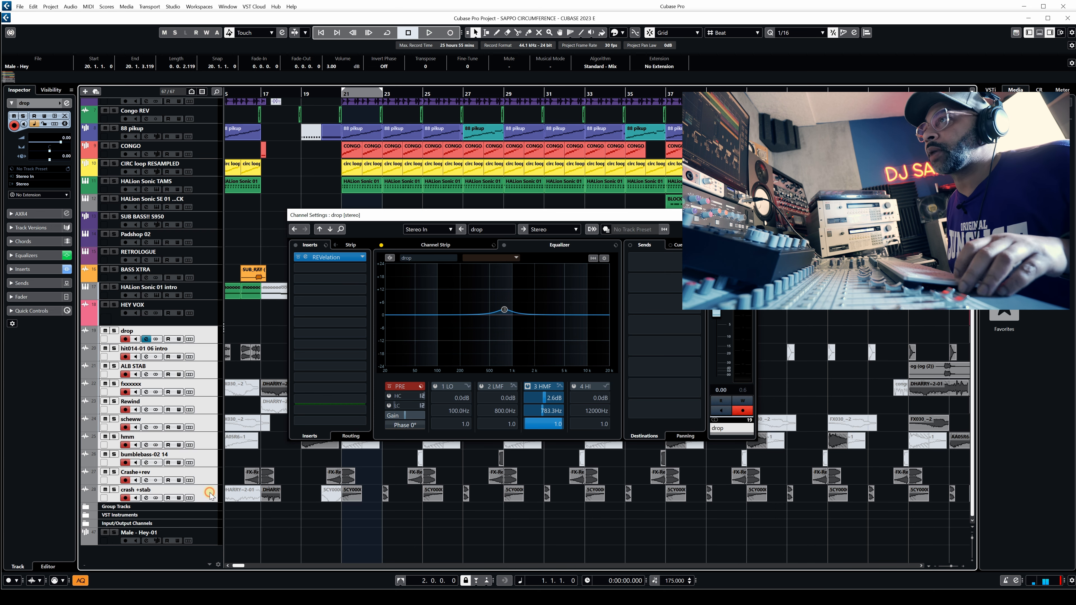
right_click(203, 336)
mouse_move(292, 339)
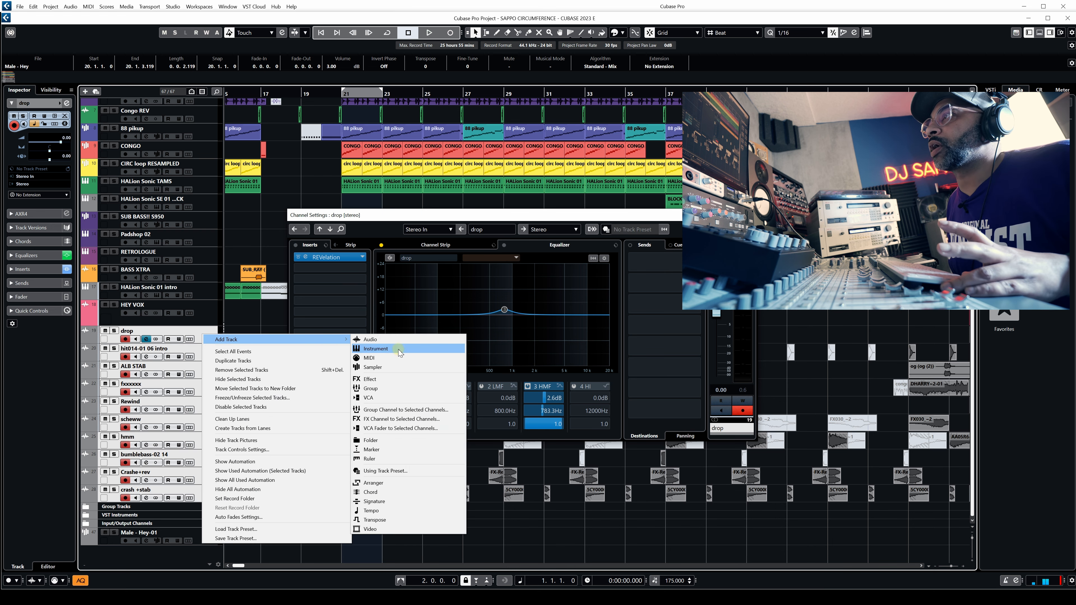
click(403, 411)
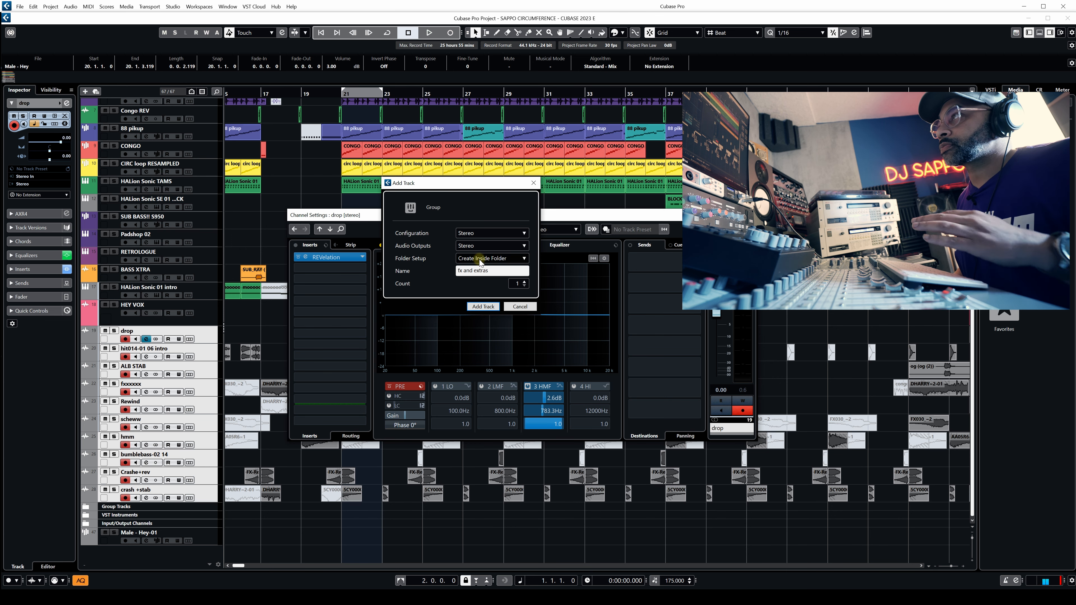
click(485, 309)
Expand the Group Tracks folder and solo the fx and extras group.
click(87, 508)
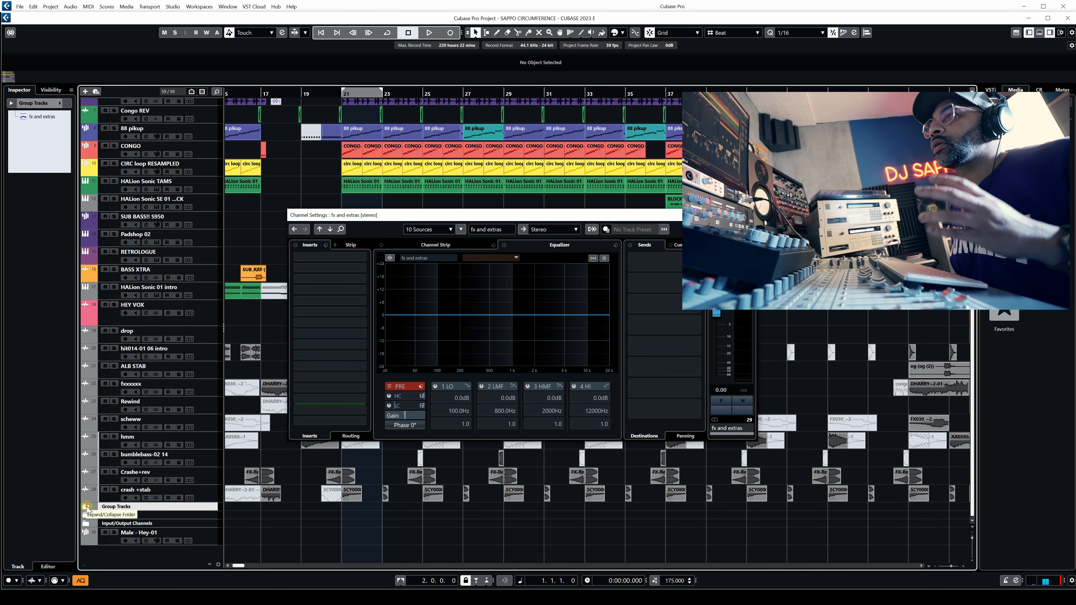
click(86, 507)
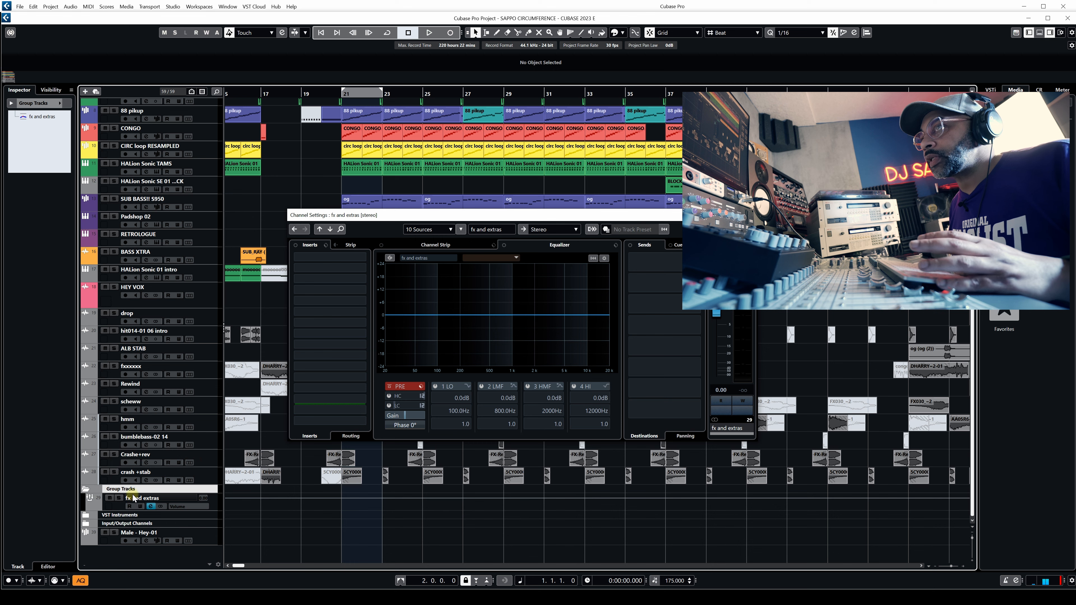
click(119, 505)
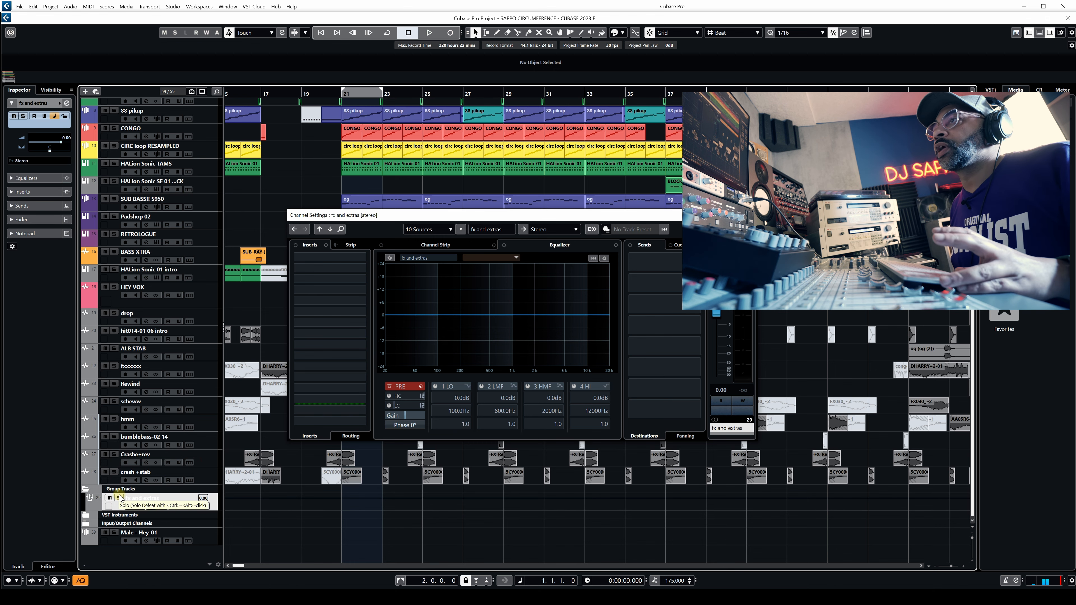
click(119, 498)
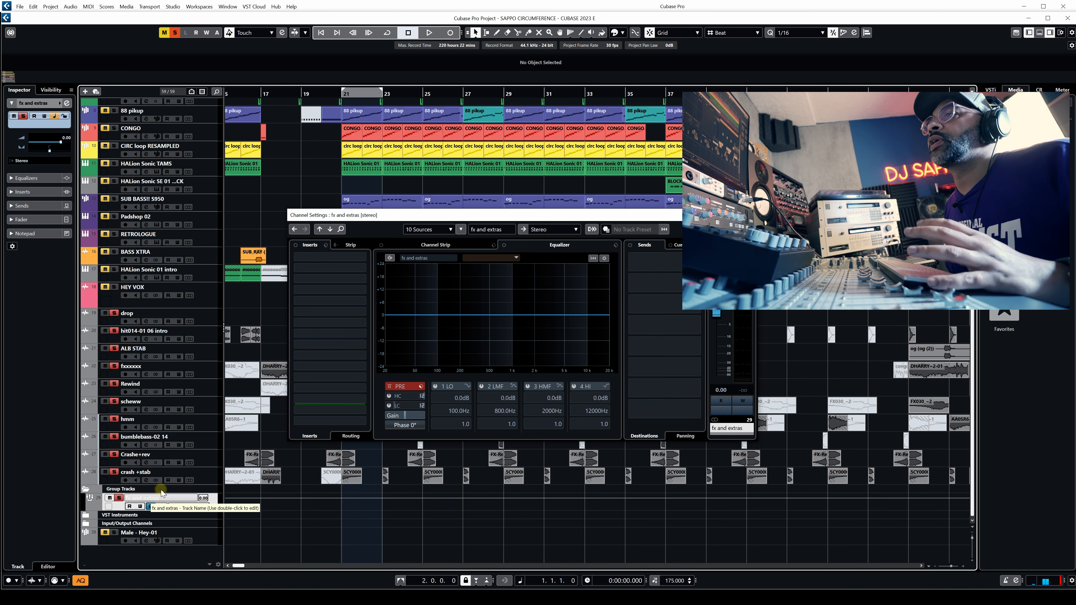
Play the soloed fx and extras group from bar 20 with its channel settings in view, and stop playback.
drag(383, 218, 408, 260)
key(g)
key(g)
key(g)
key(g)
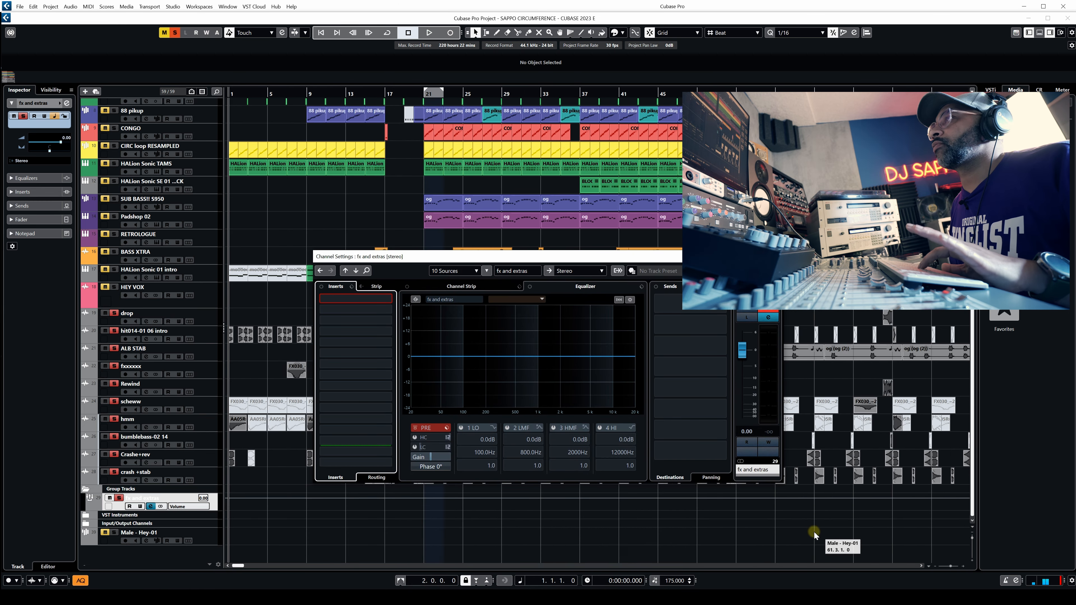
key(g)
drag(556, 264, 686, 148)
double_click(310, 95)
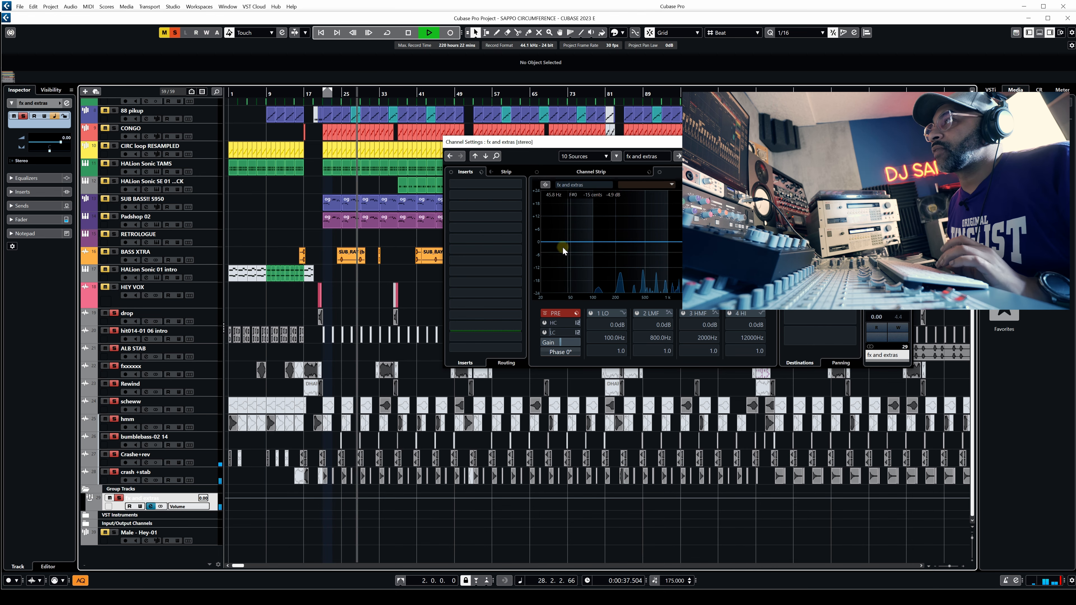
key(space)
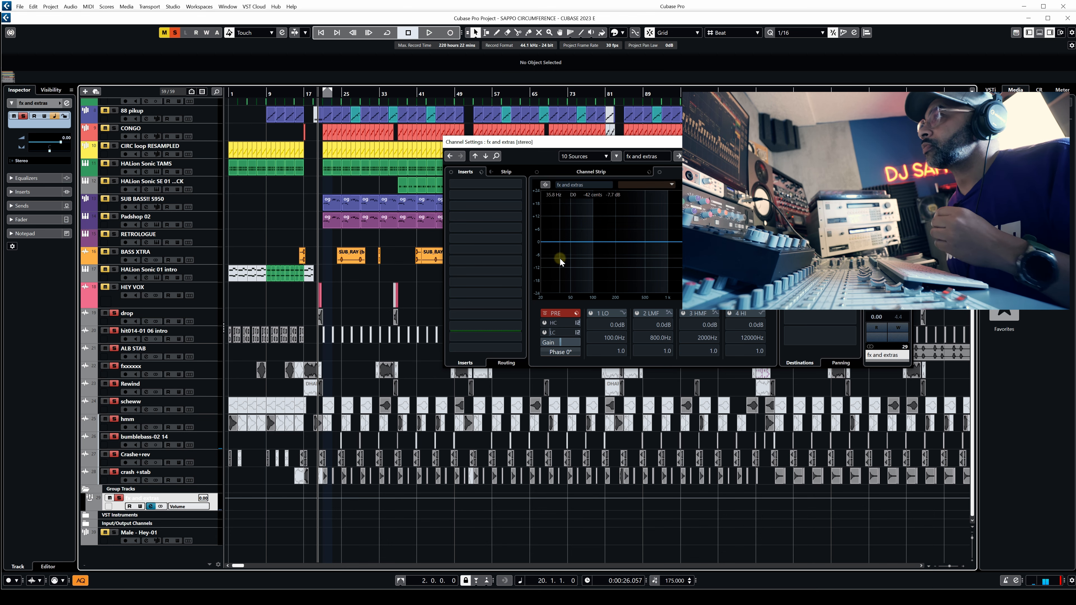
Enable the low-cut filter on the fx and extras group with a steeper filter slope and a higher cutoff frequency.
click(545, 333)
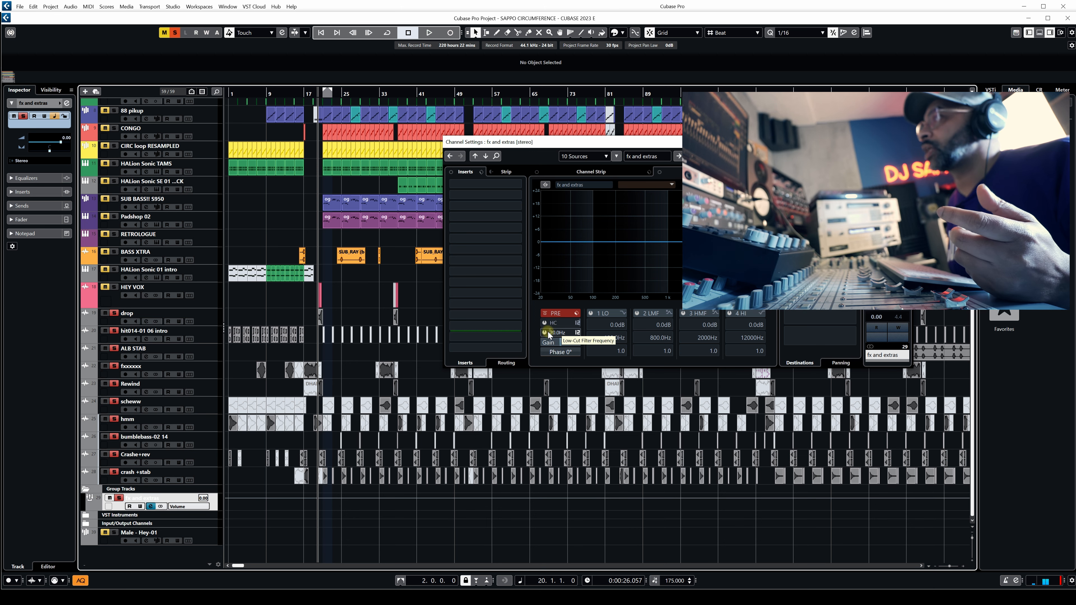
right_click(560, 335)
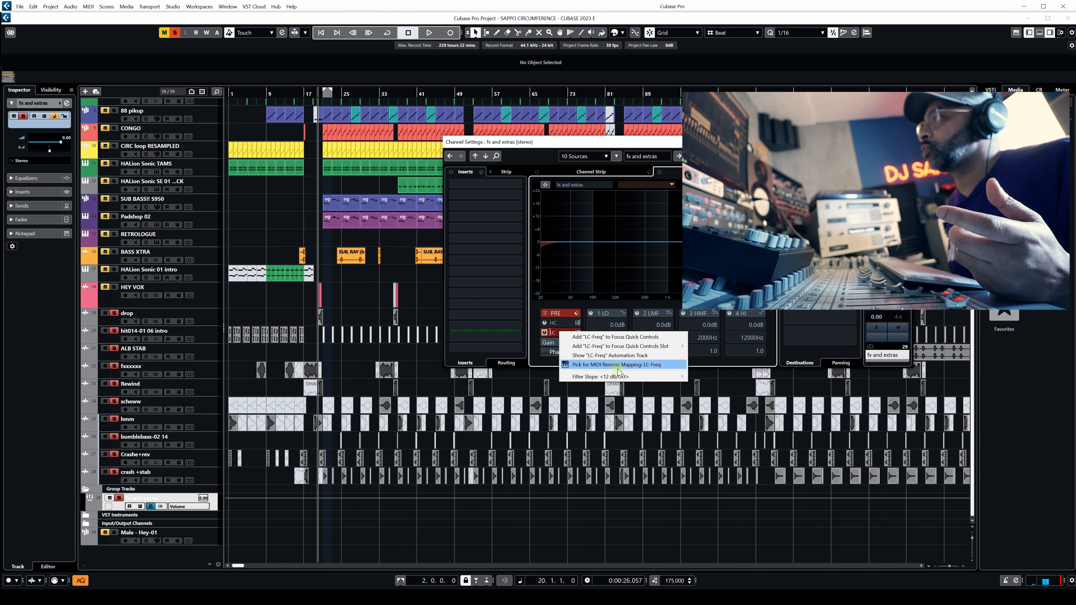
mouse_move(660, 376)
click(710, 404)
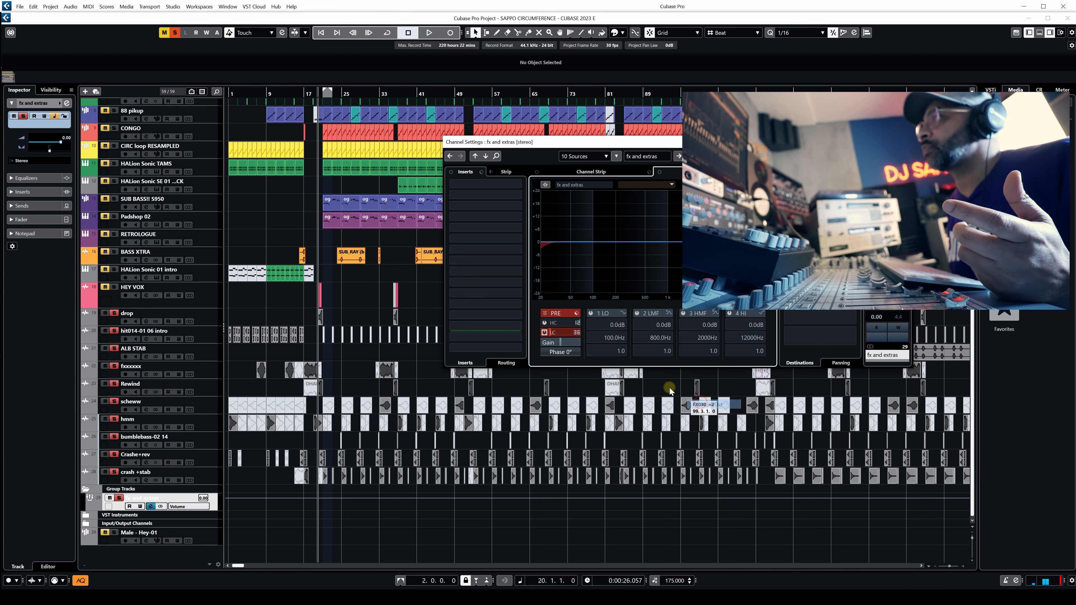
drag(562, 332, 571, 329)
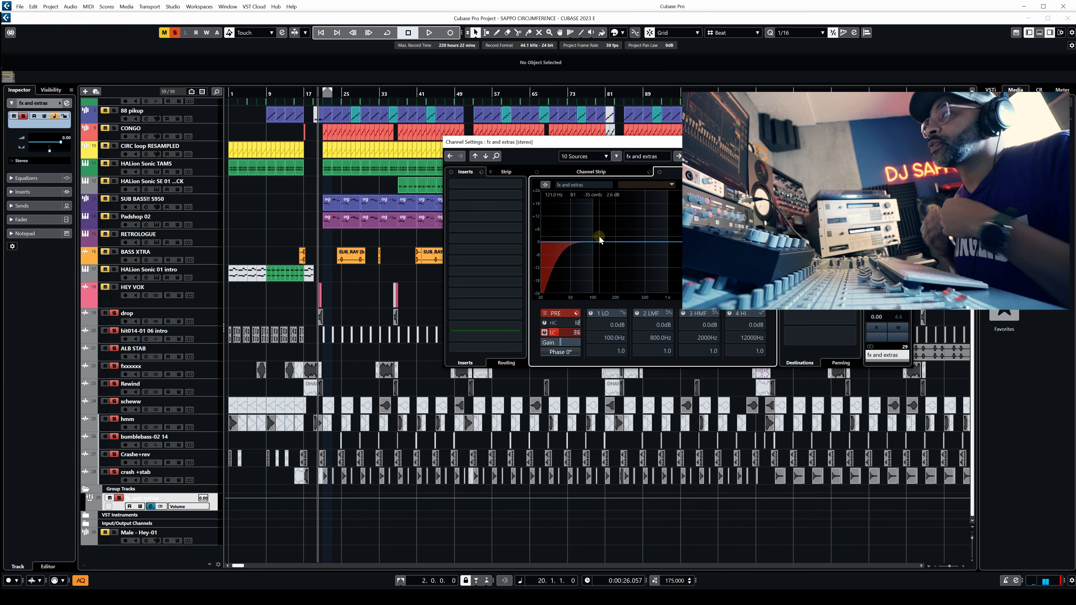
Insert VintageCompressor on the first insert slot of the fx and extras group, set its ratio to 2, and try its attack and release.
click(516, 183)
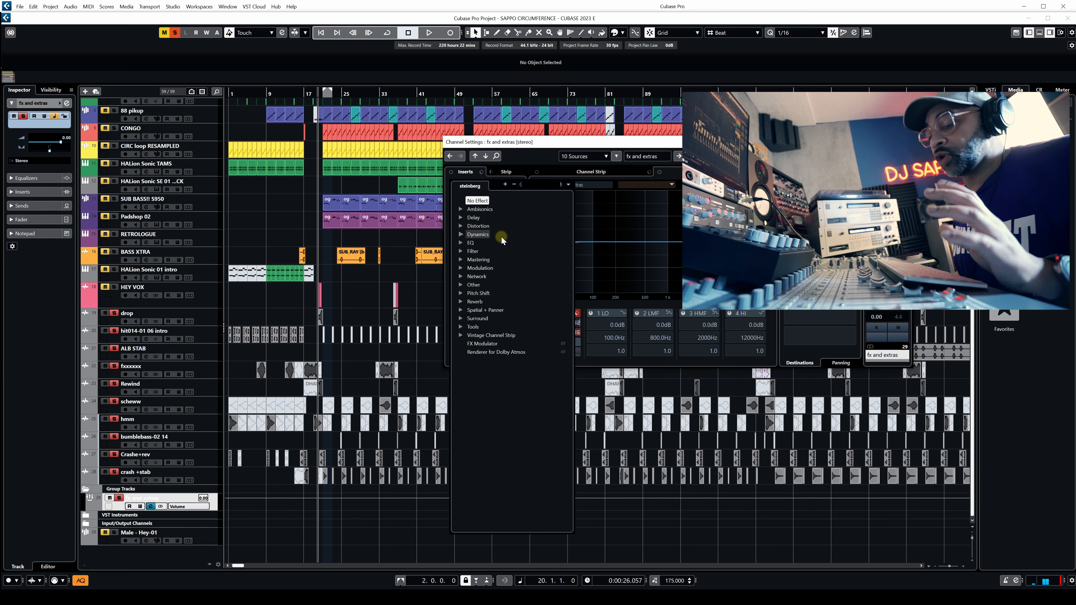
text(co)
key(BackSpace)
key(BackSpace)
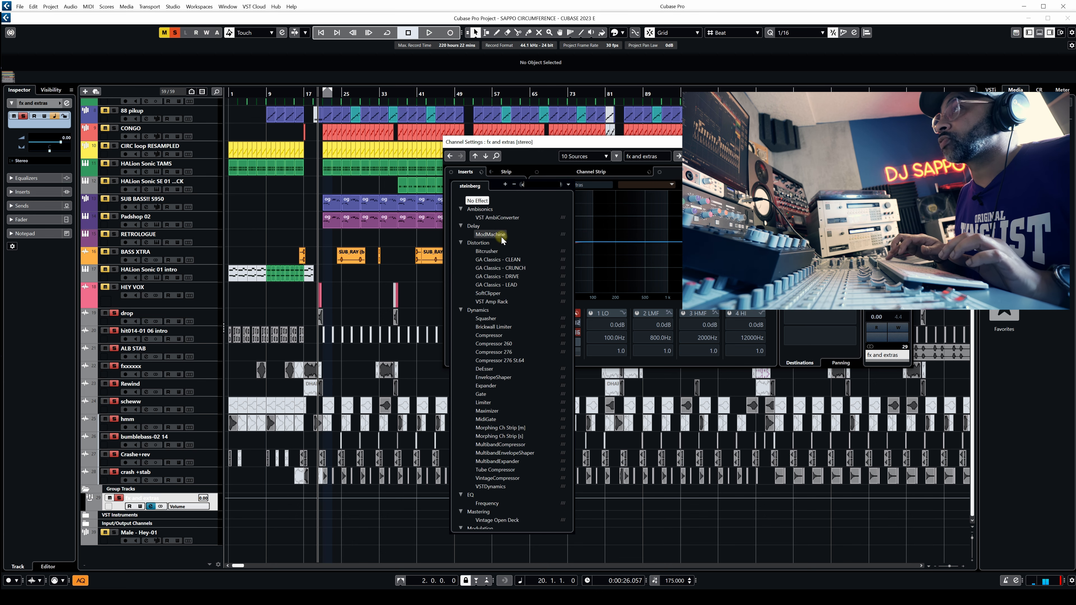
text(vint)
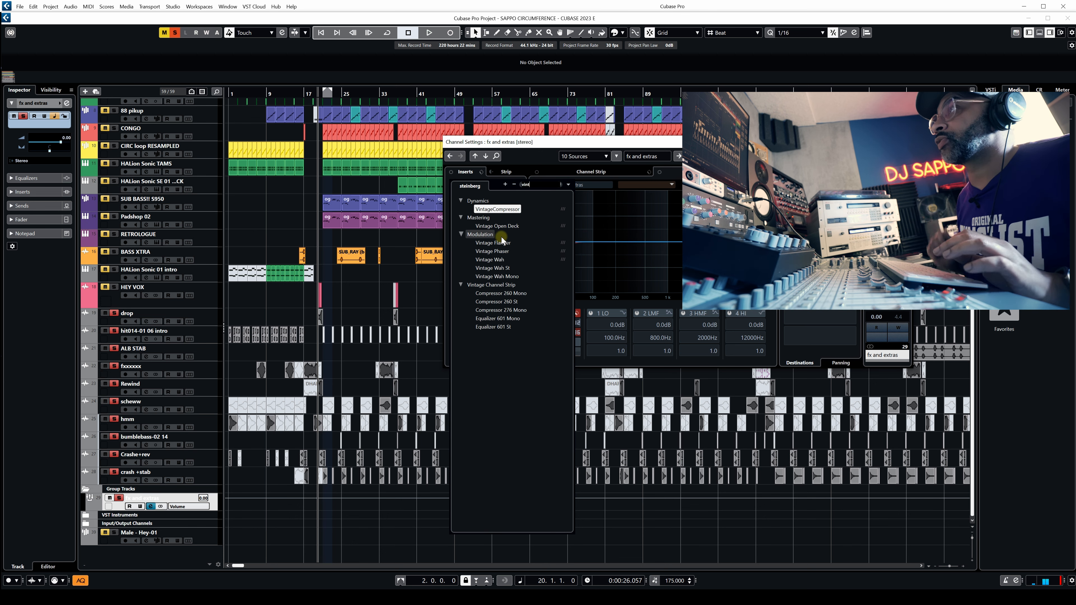
key(Return)
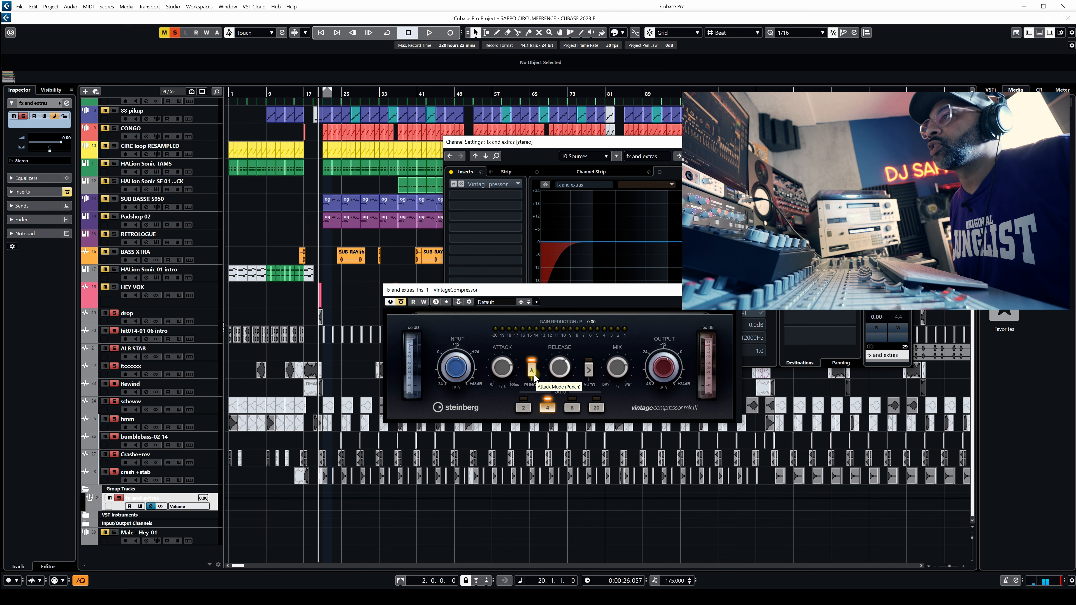
drag(501, 367, 495, 419)
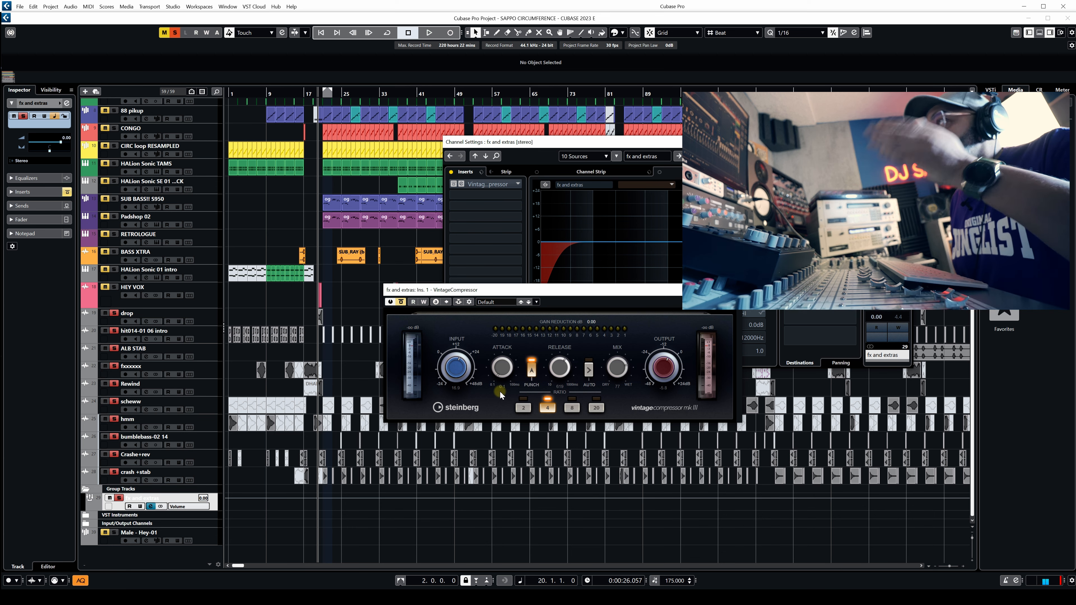
drag(574, 363, 565, 368)
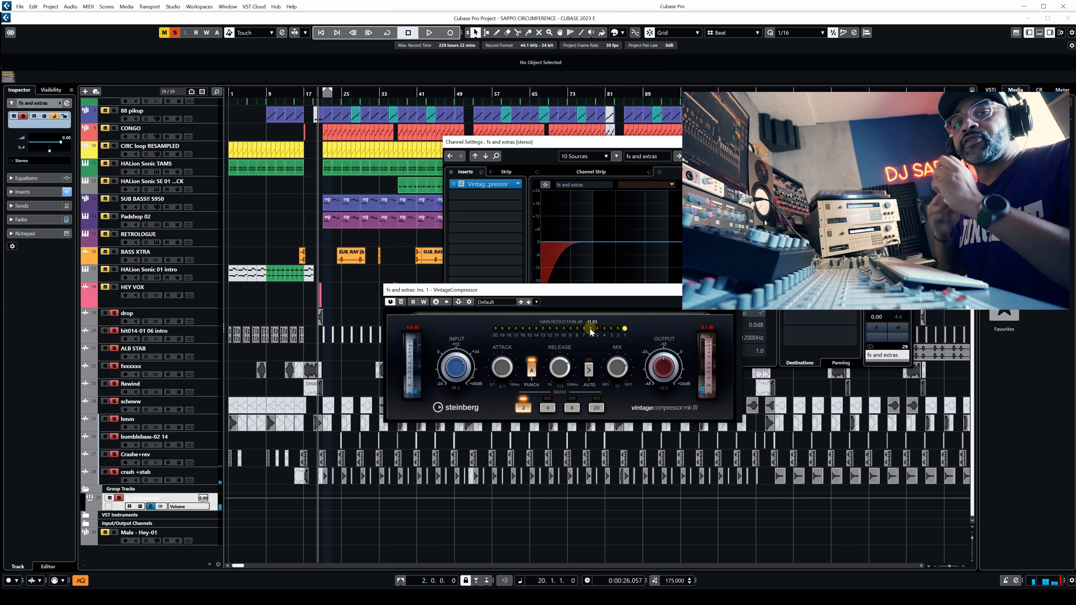
Play the fx and extras group through the compressor while examining its frequency spectrum in the channel equalizer.
key(space)
click(669, 244)
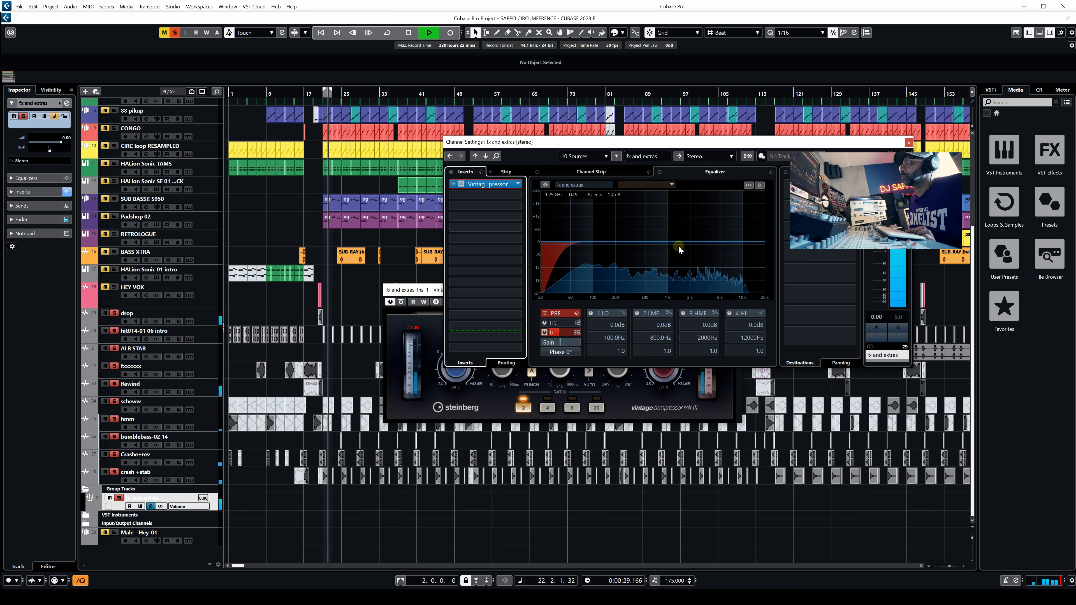
key(space)
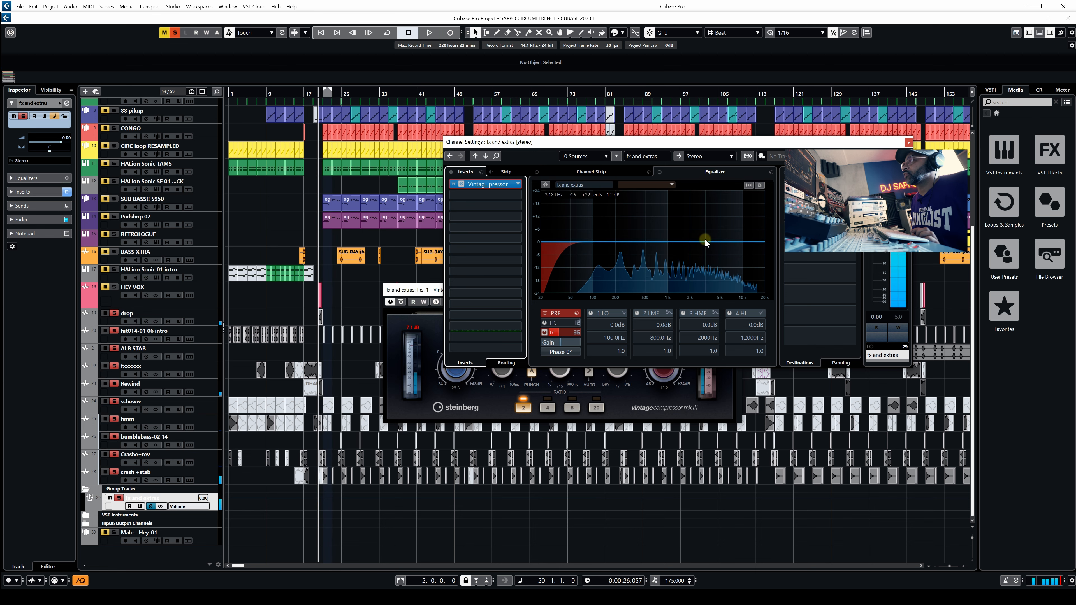
click(346, 94)
key(space)
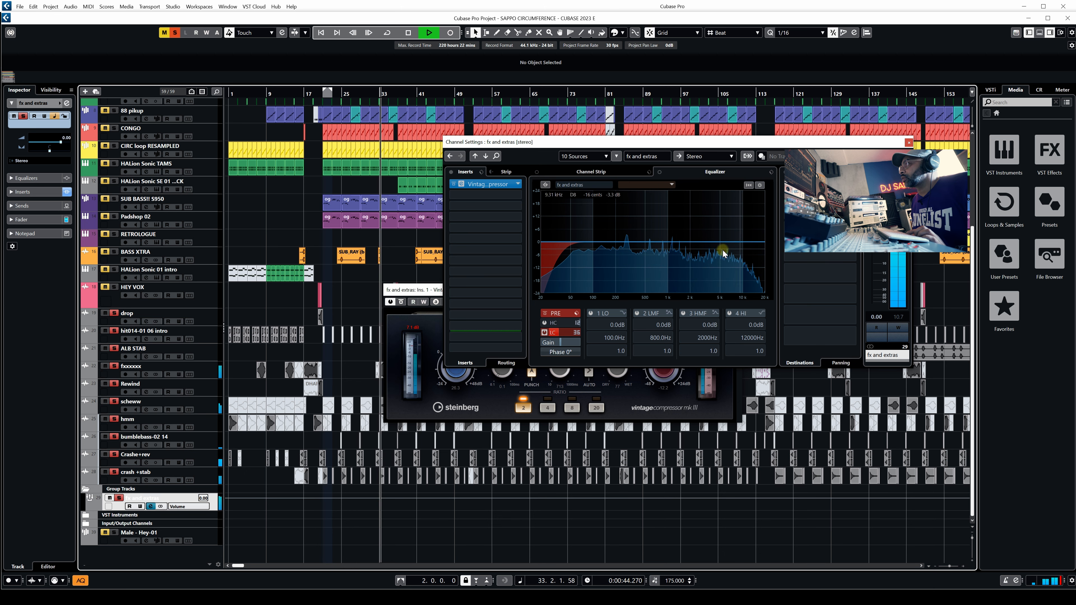
key(space)
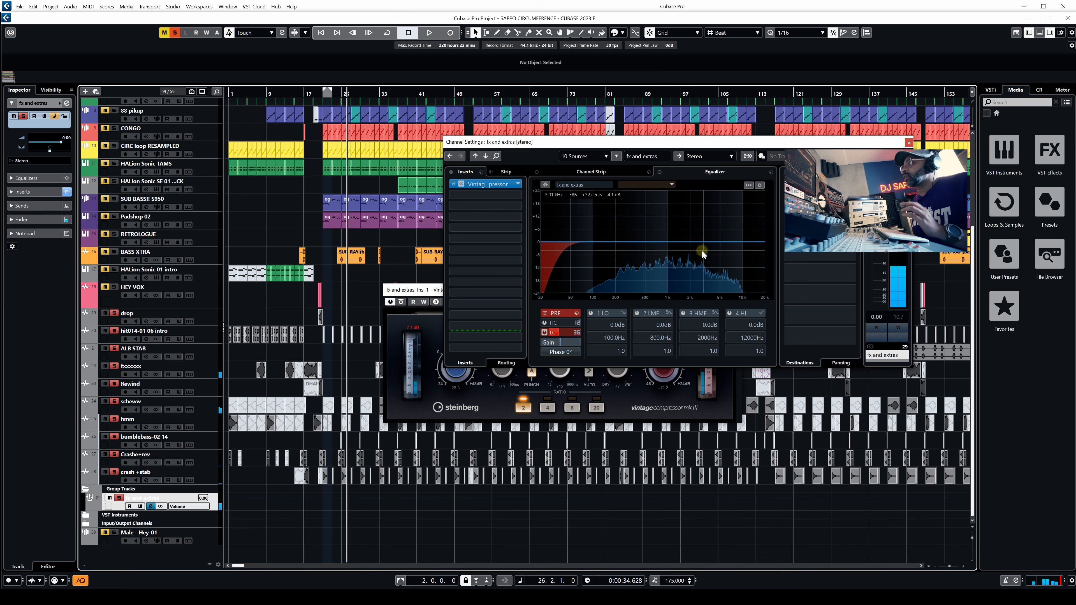
Boost EQ band 4 of the fx and extras group by 4.9 dB at 1661 Hz as High Shelf II after trying Parametric II, and audition it.
drag(703, 241, 699, 228)
right_click(699, 229)
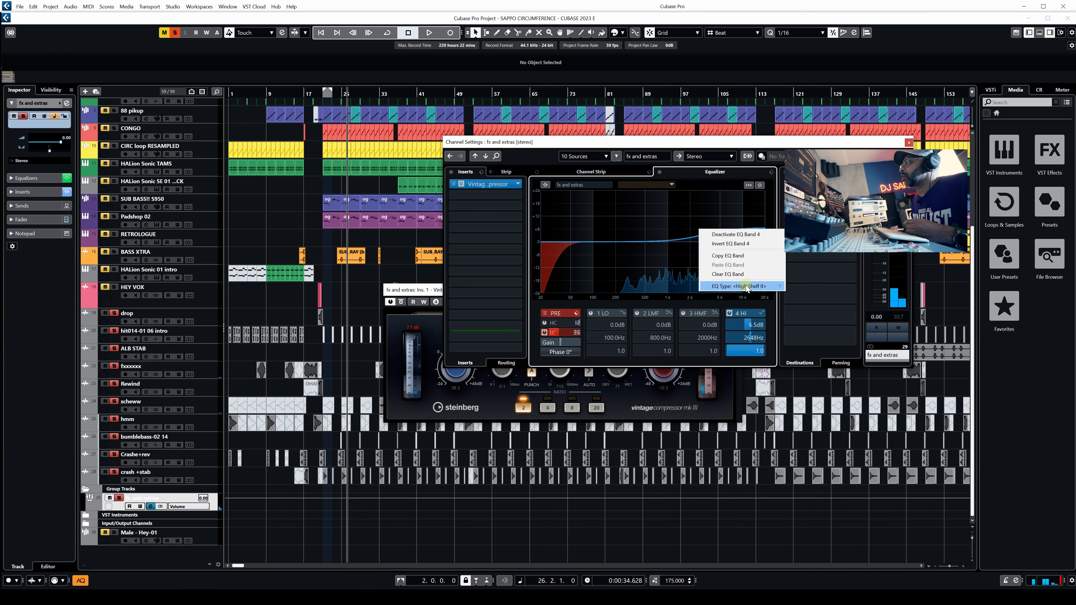
mouse_move(758, 286)
click(818, 325)
mouse_move(700, 232)
mouse_down()
mouse_move(716, 236)
mouse_move(710, 243)
mouse_up()
right_click(710, 238)
mouse_move(770, 292)
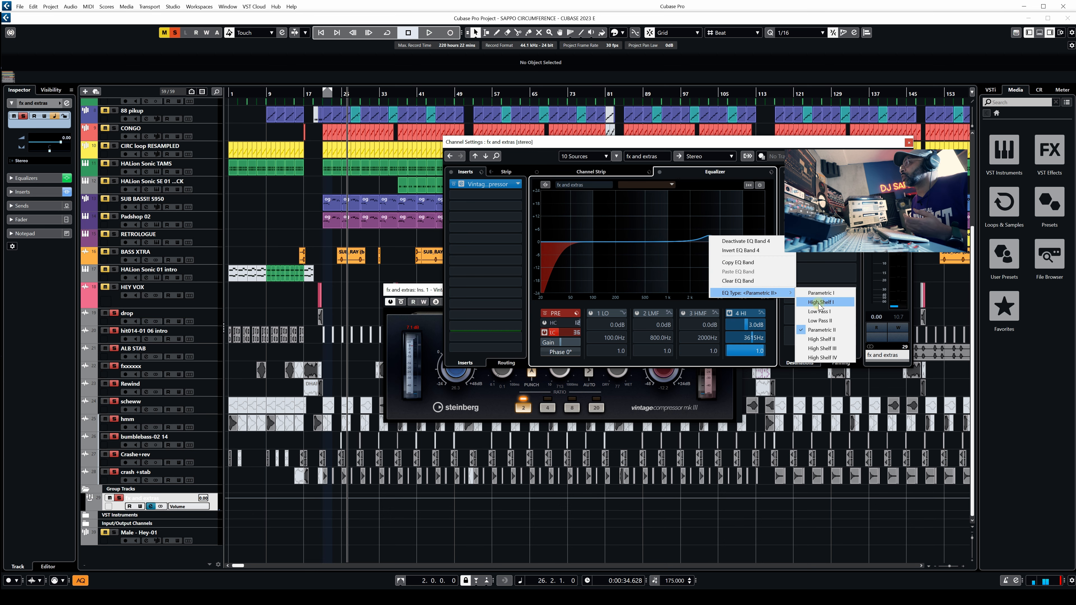
click(821, 339)
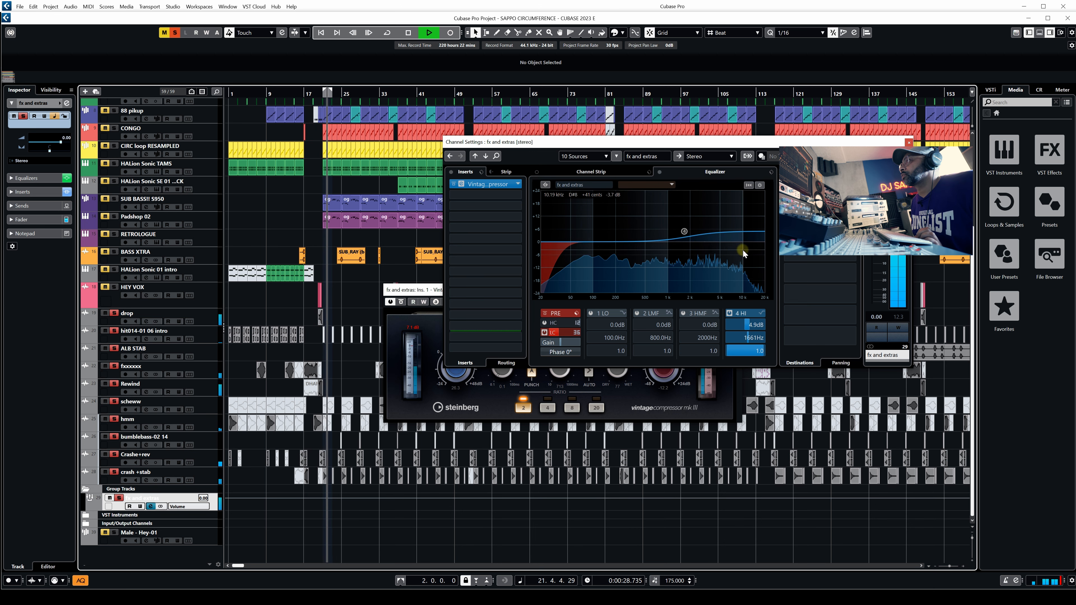
key(space)
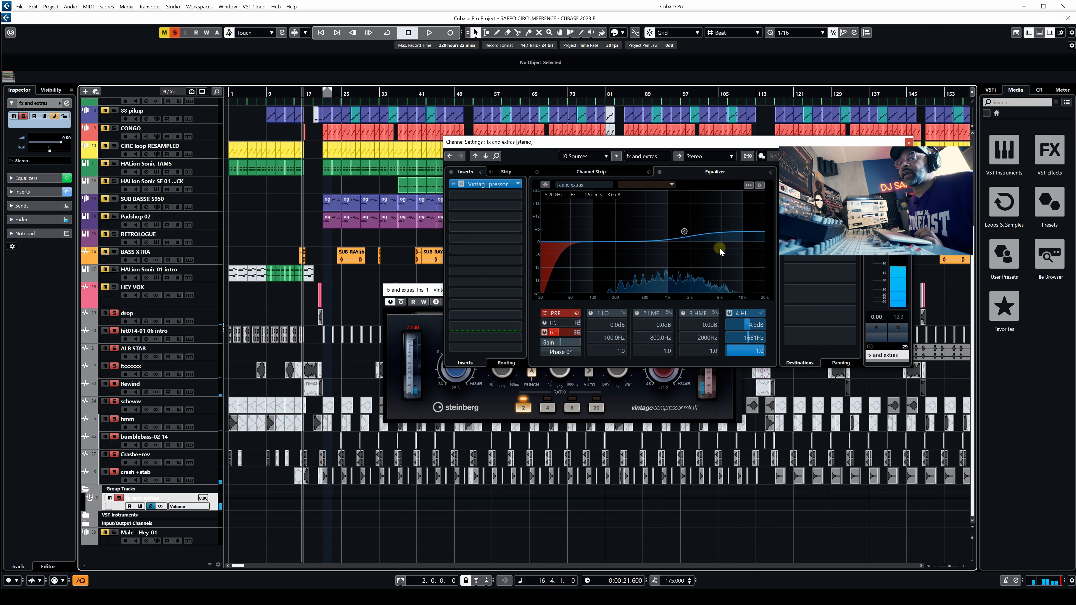
click(685, 233)
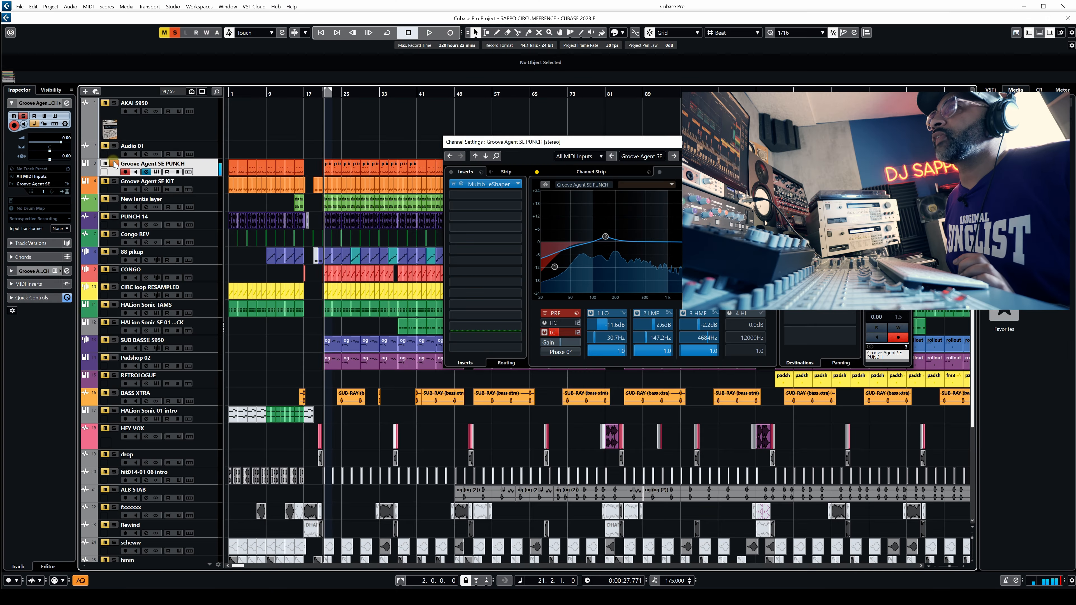
Close the Groove Agent SE PUNCH channel settings and add an Arranger track below Audio 01, making it taller.
click(114, 163)
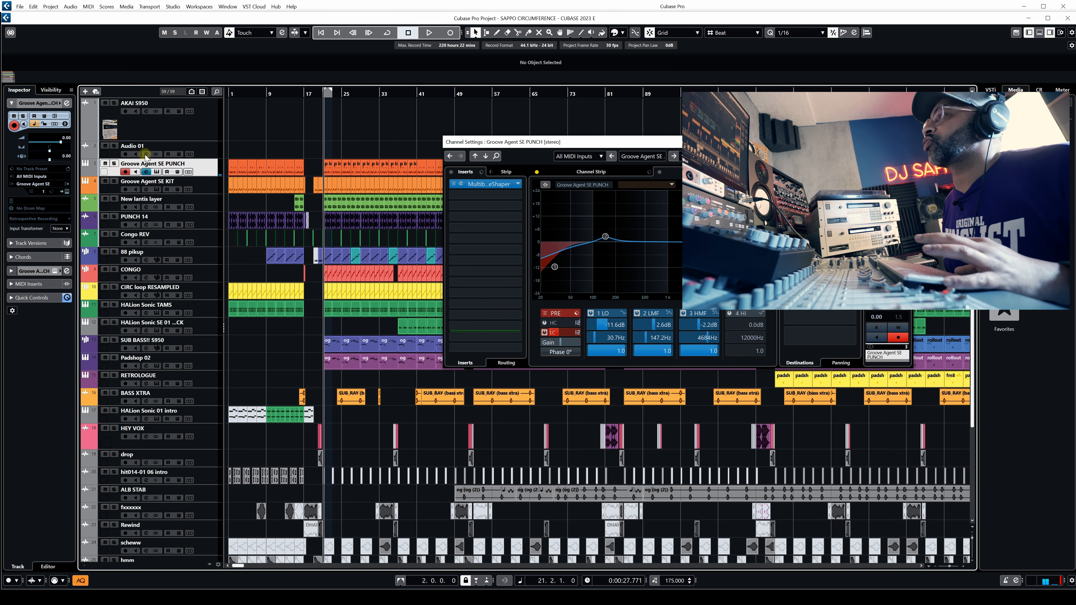
click(904, 142)
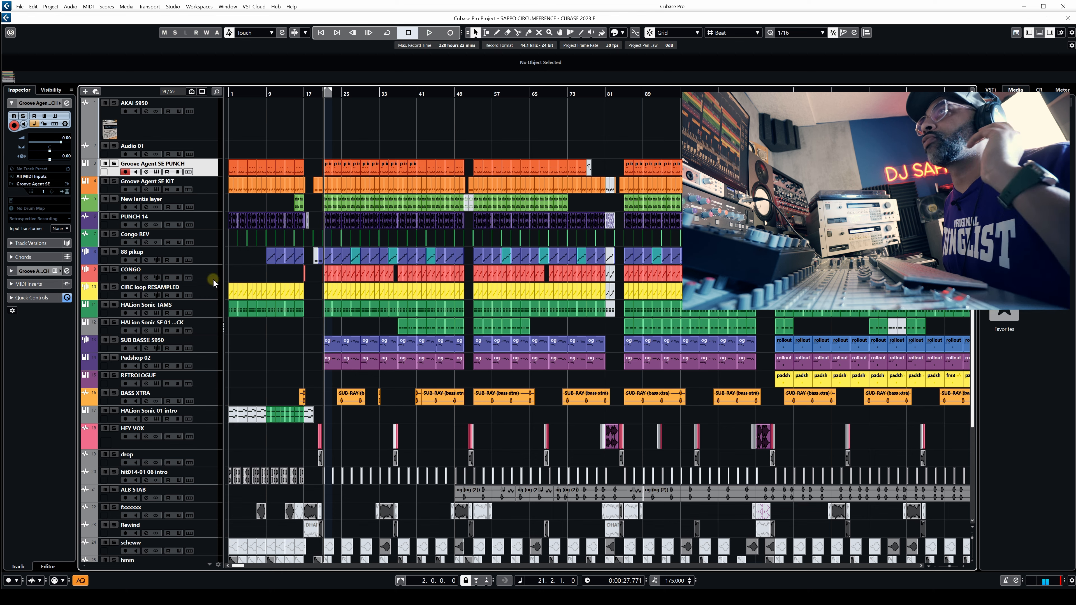
click(211, 151)
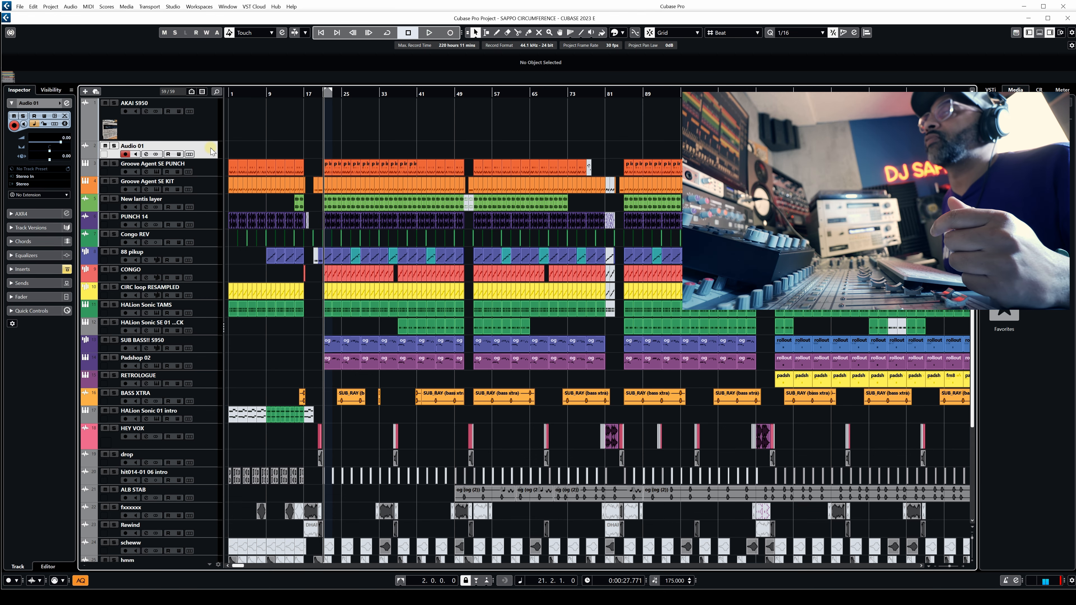
right_click(212, 151)
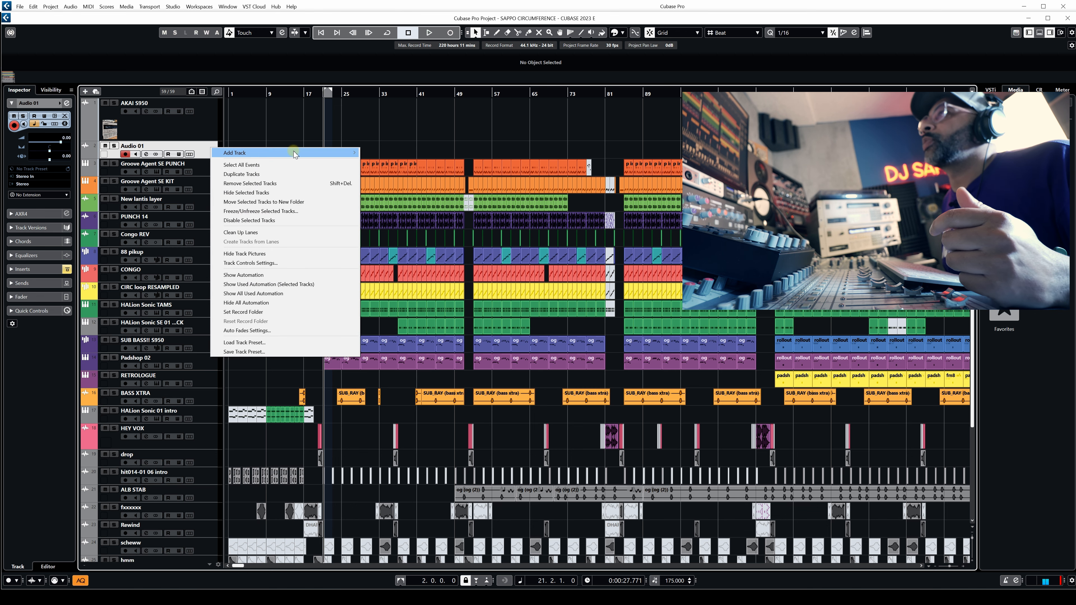
mouse_move(254, 153)
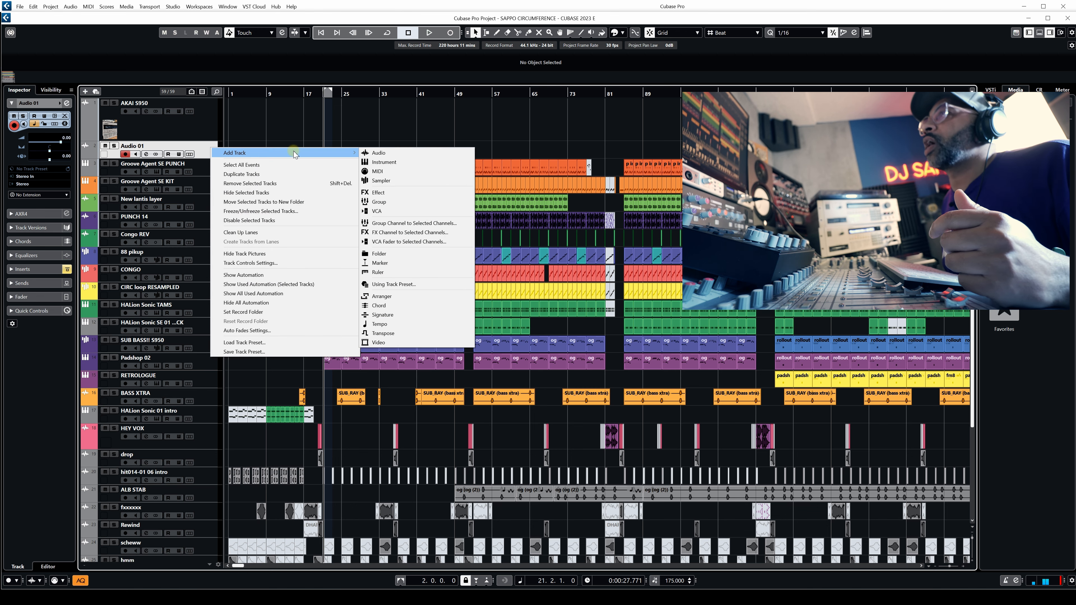
click(428, 296)
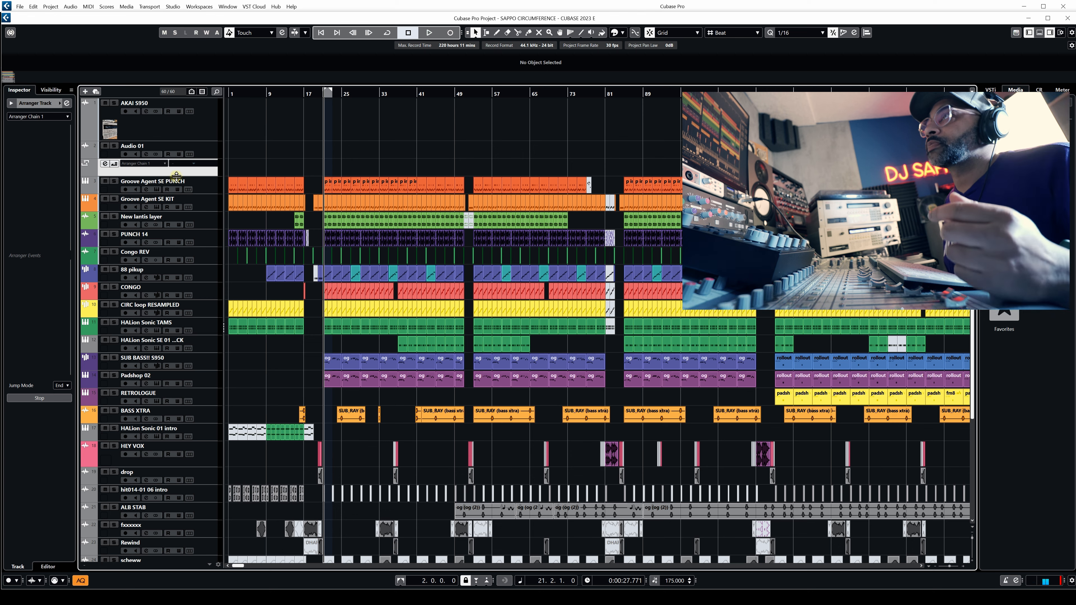
drag(184, 174, 184, 185)
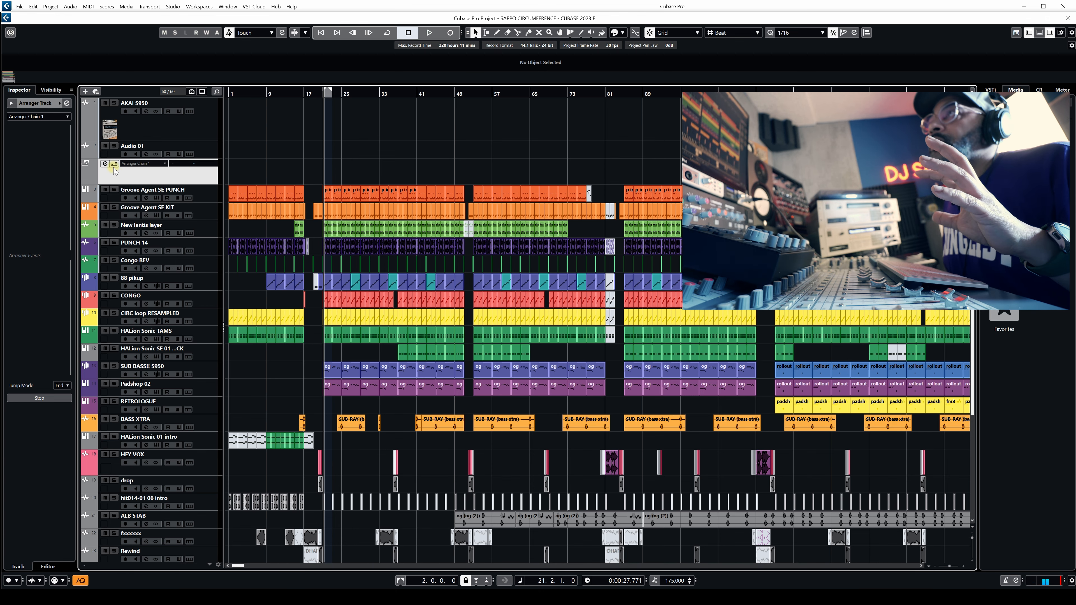
Draw an arranger event over the intro from bar 1 to bar 17 and set the grid type to Bar.
right_click(310, 166)
click(332, 167)
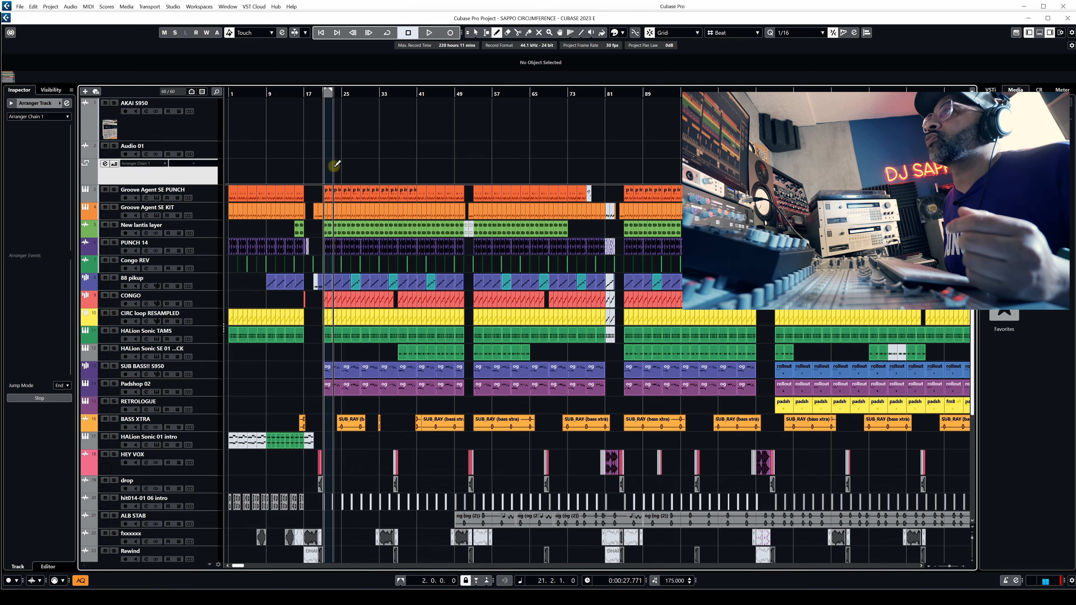
drag(232, 170, 303, 170)
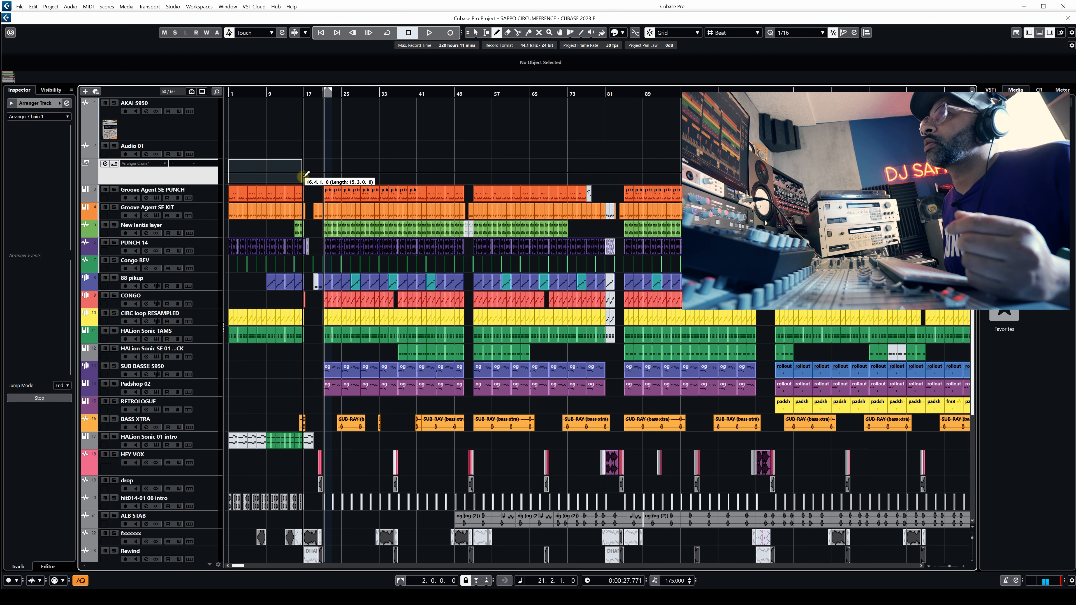
click(736, 34)
click(722, 42)
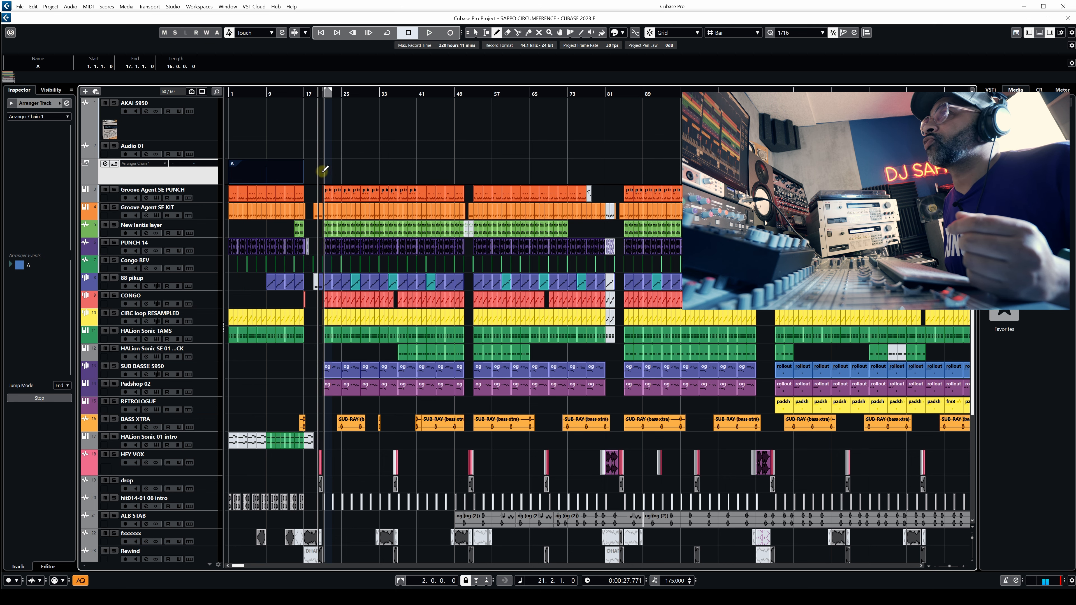
Draw an arranger event from bar 17 to 21 and another from bar 21 to 53.
drag(312, 168, 464, 167)
key(1)
drag(355, 175, 351, 174)
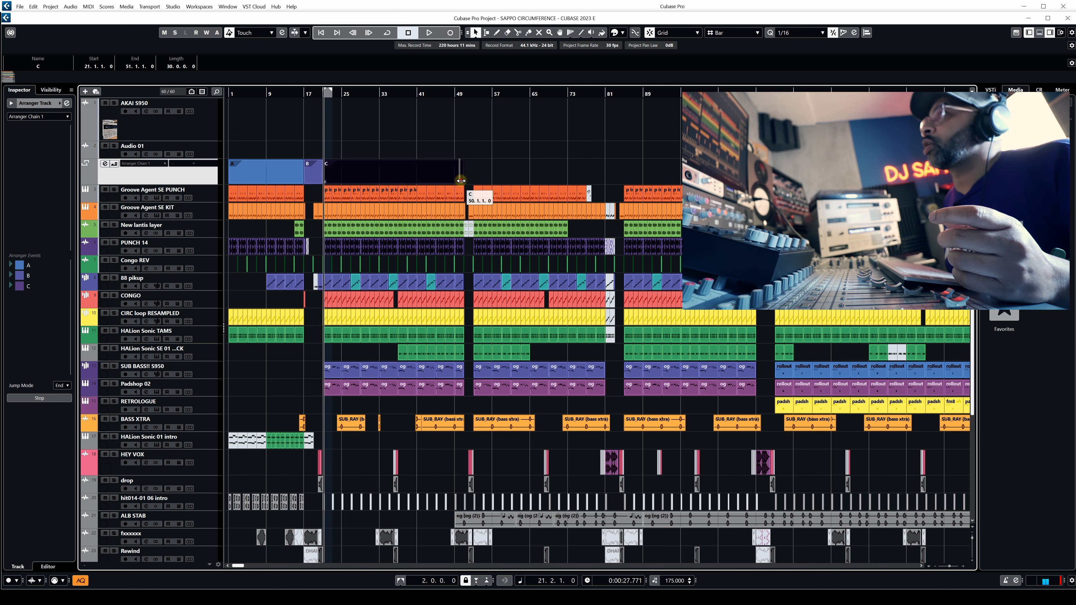
drag(460, 180, 470, 180)
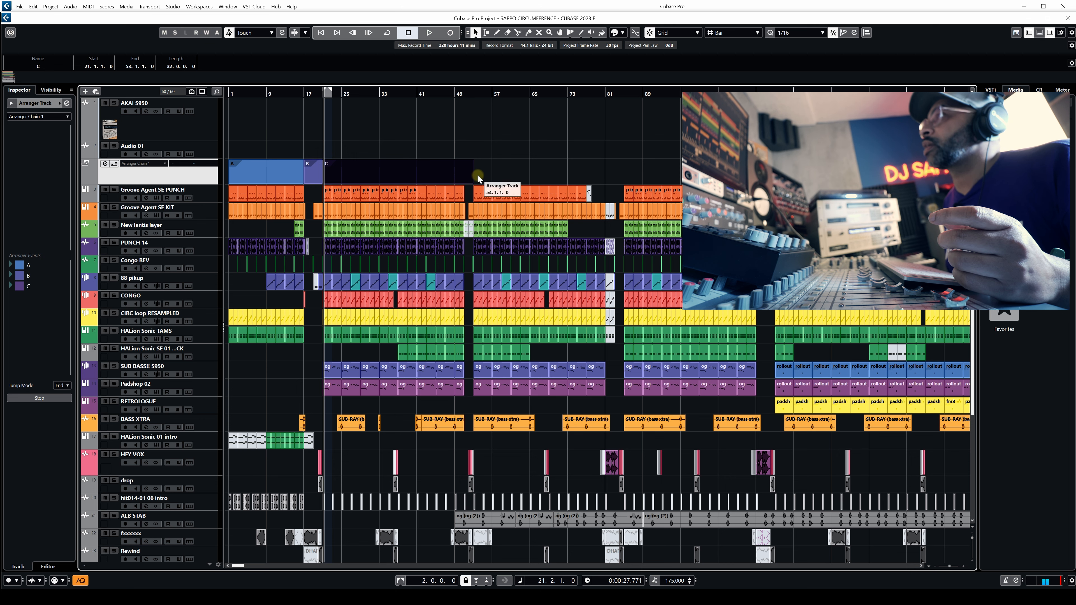
Draw two more arranger events, one from bar 85 to 113 and one from bar 117 to 182.
right_click(534, 180)
click(565, 180)
click(555, 180)
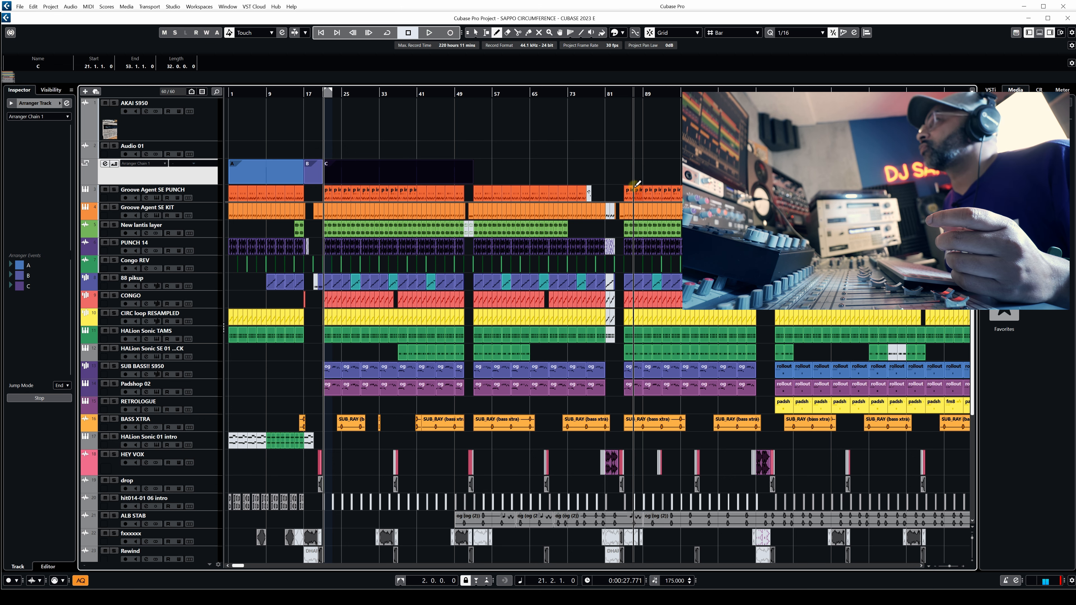
mouse_move(627, 175)
mouse_down()
mouse_move(966, 168)
mouse_move(937, 168)
mouse_up()
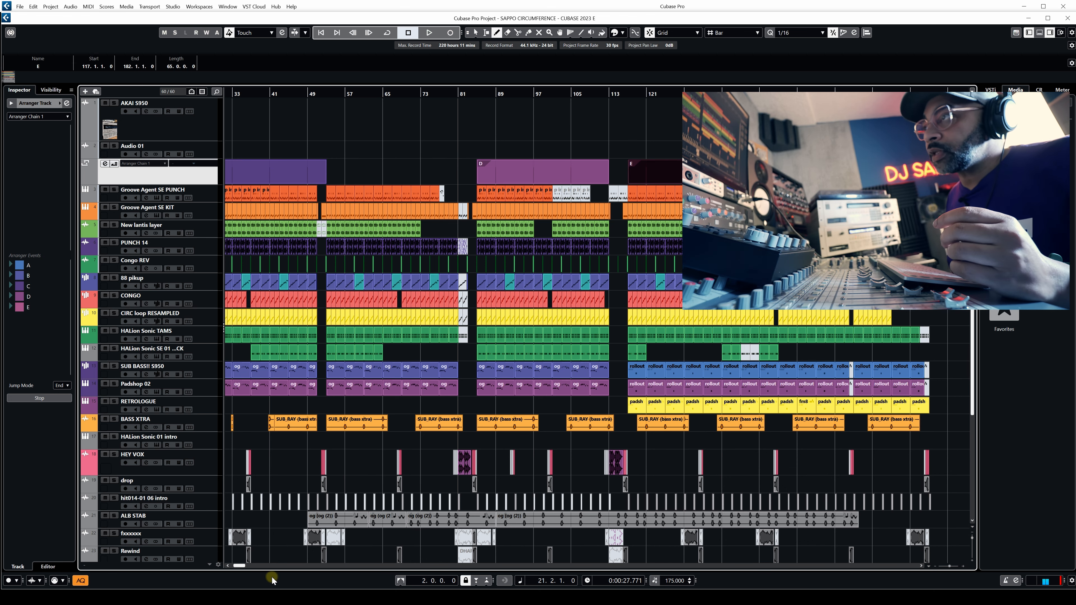
drag(236, 566, 235, 566)
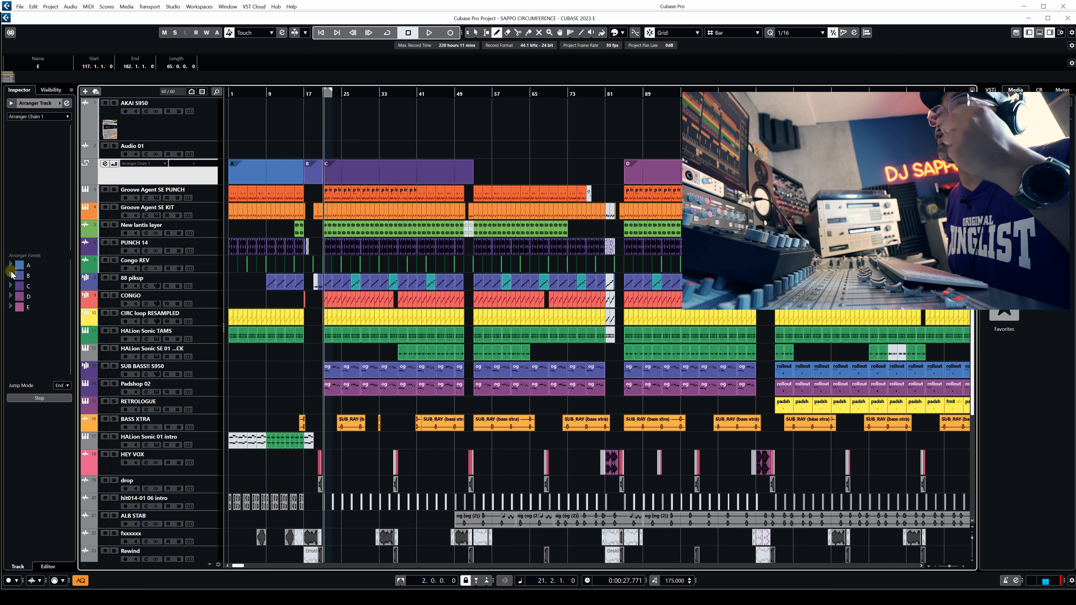
Open and enlarge the Arranger Editor, and rename the five arranger events in order as INTRO, DROP, MAIN DROP, 2ND DROP and ROLLOUT.
click(106, 164)
drag(495, 236, 494, 196)
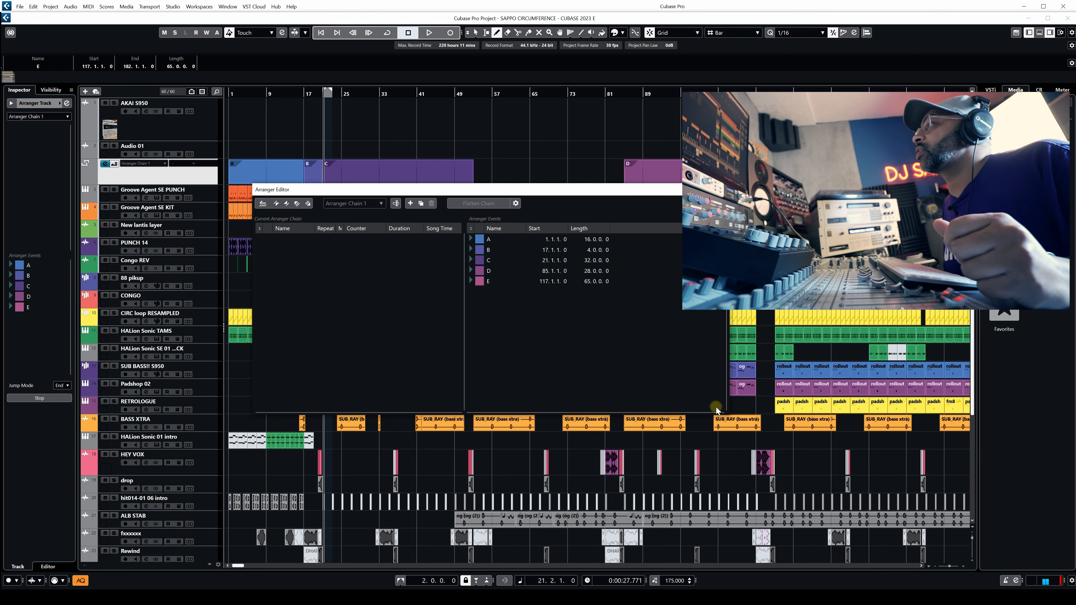
drag(726, 415, 829, 529)
drag(555, 190, 542, 142)
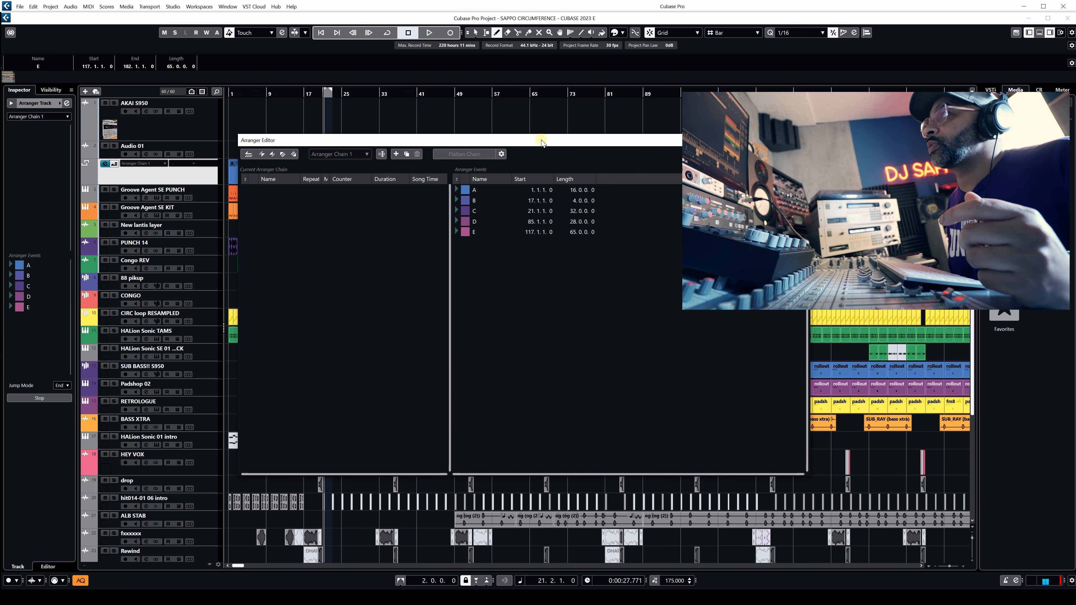
double_click(466, 193)
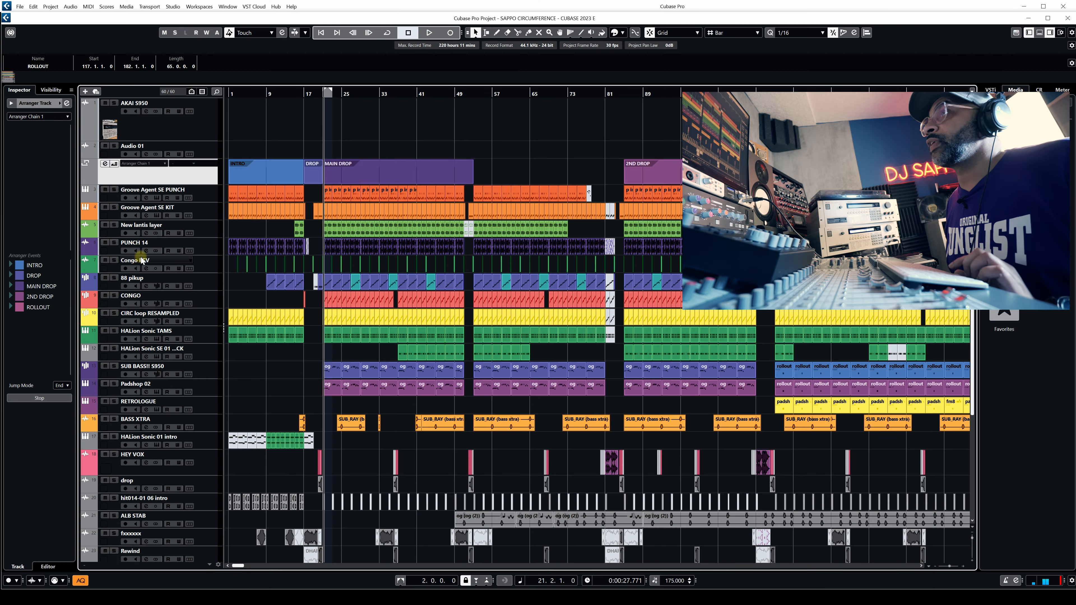
Open the Arranger Editor and add INTRO, DROP, 2ND DROP and ROLLOUT in that order to the current arranger chain.
click(66, 103)
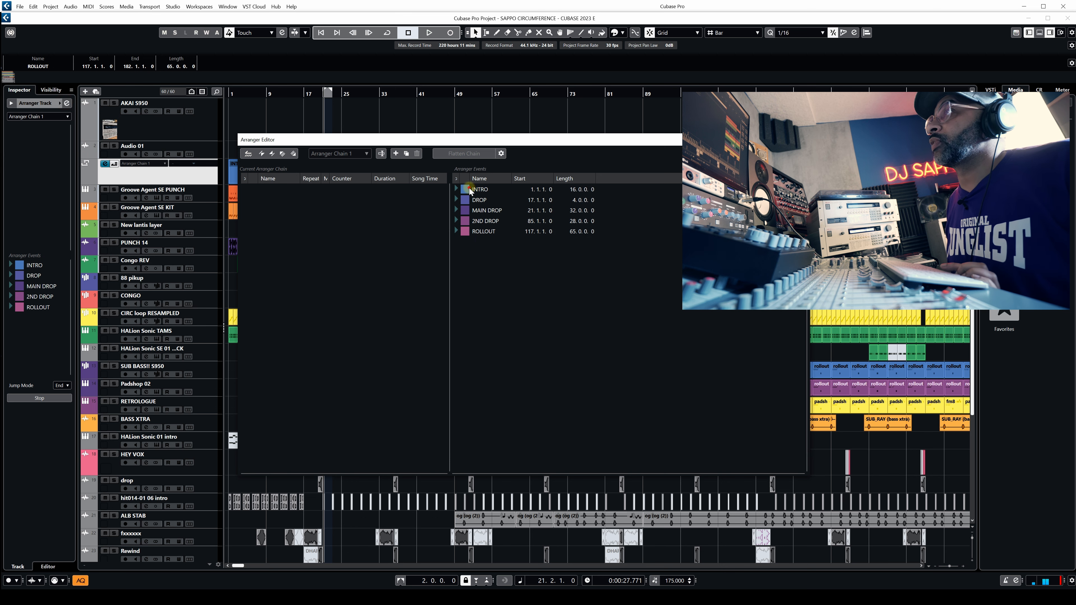
drag(344, 244, 339, 242)
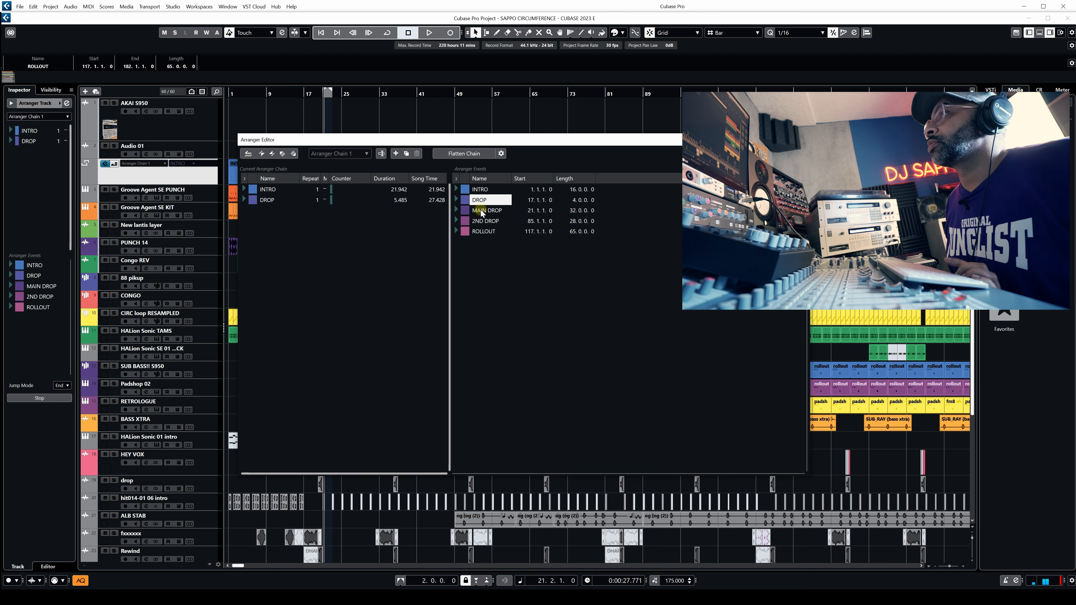
drag(477, 224, 318, 231)
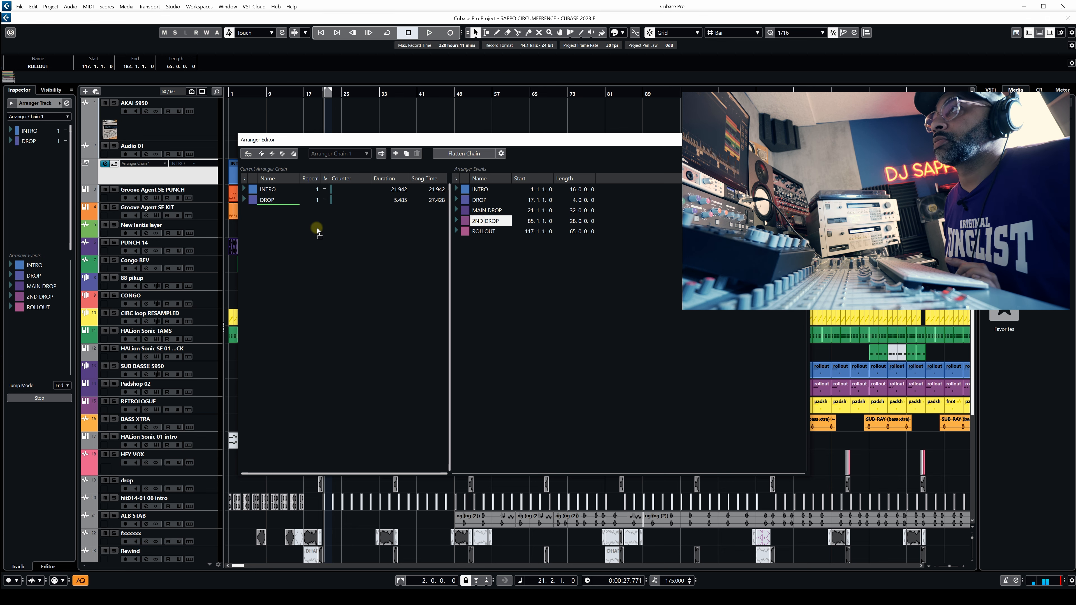
drag(481, 232, 325, 275)
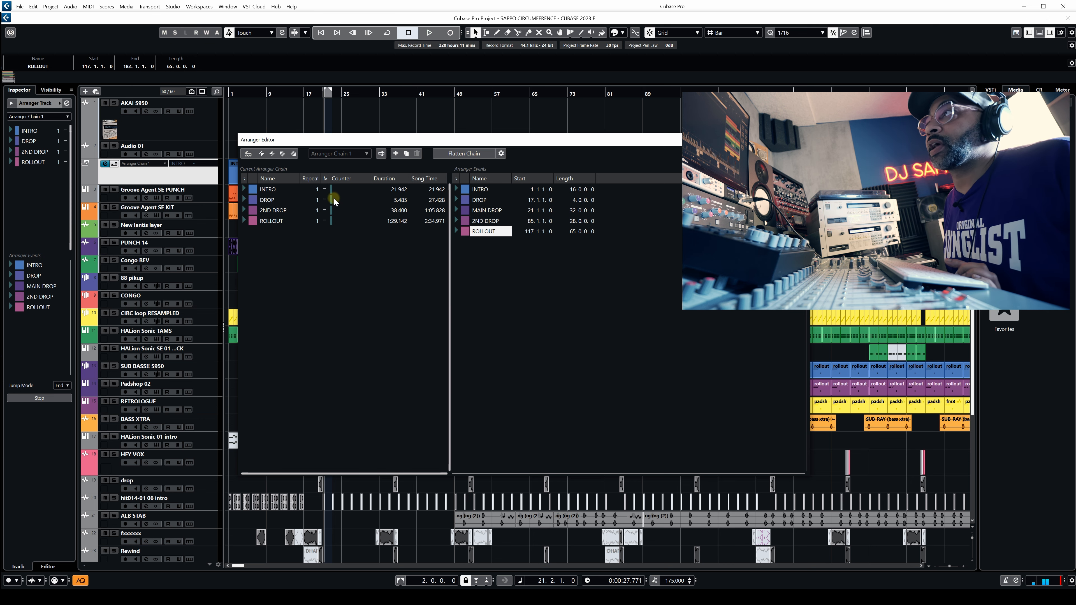
click(305, 267)
Move the Arranger Editor clear of the arranger track and set both INTRO and DROP to 2 repeats in the chain.
drag(349, 143, 539, 245)
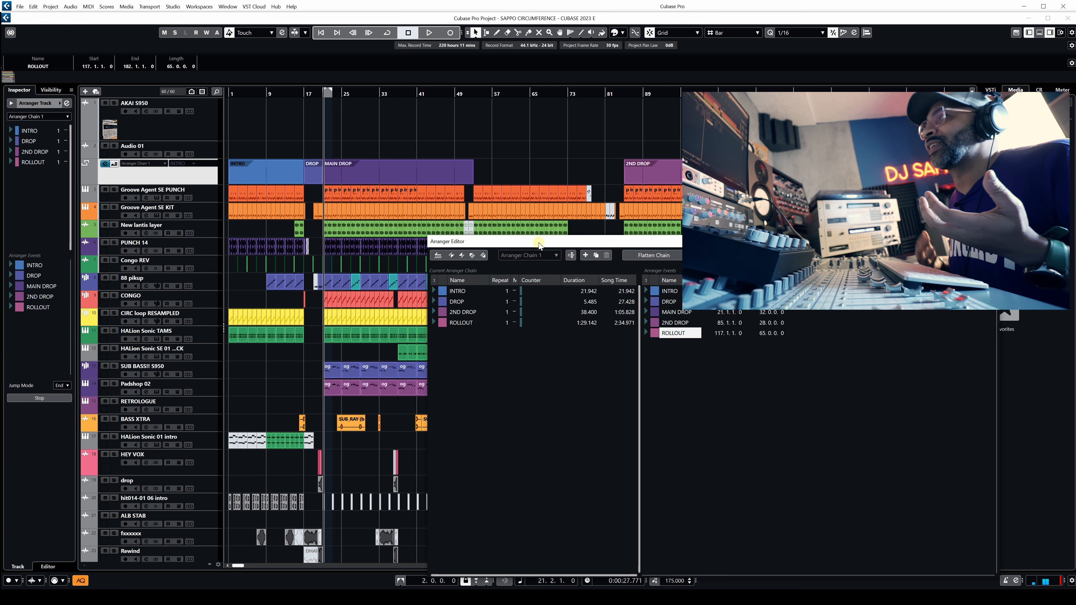
drag(560, 245, 518, 207)
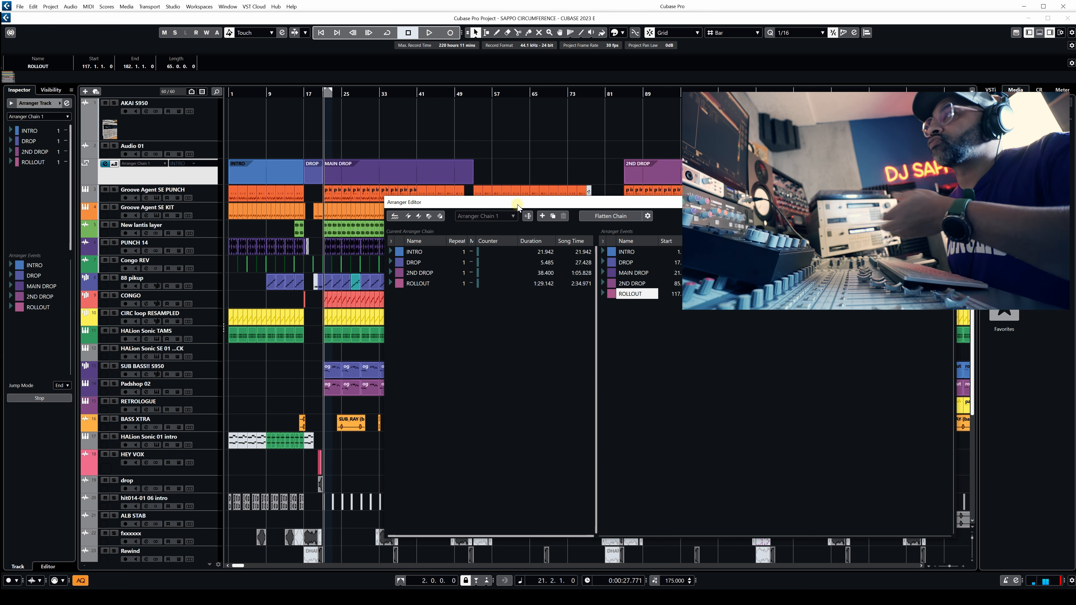
drag(518, 207, 517, 205)
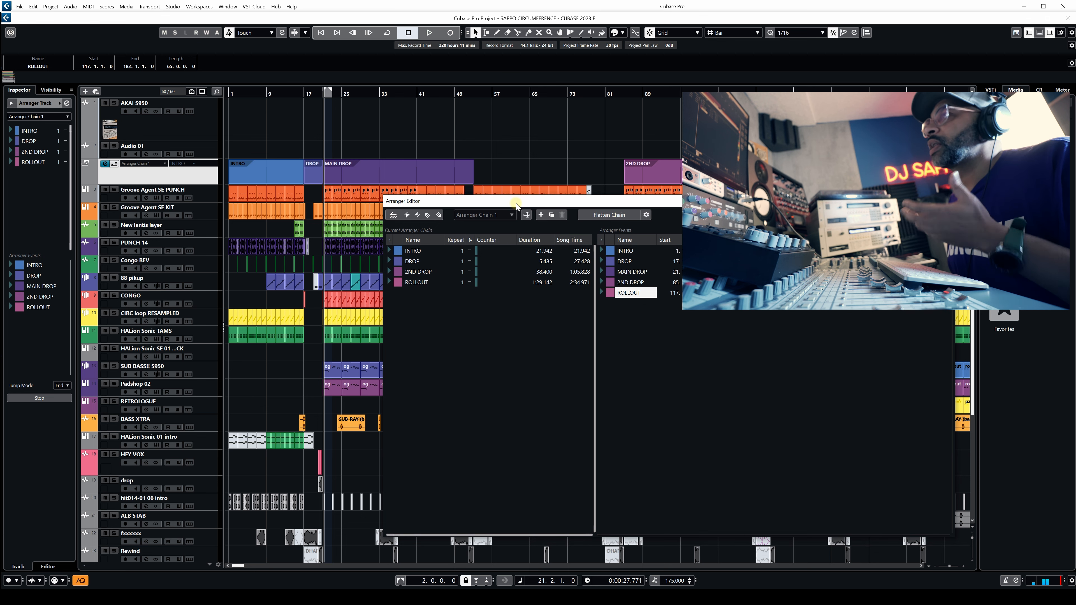
drag(517, 206, 515, 202)
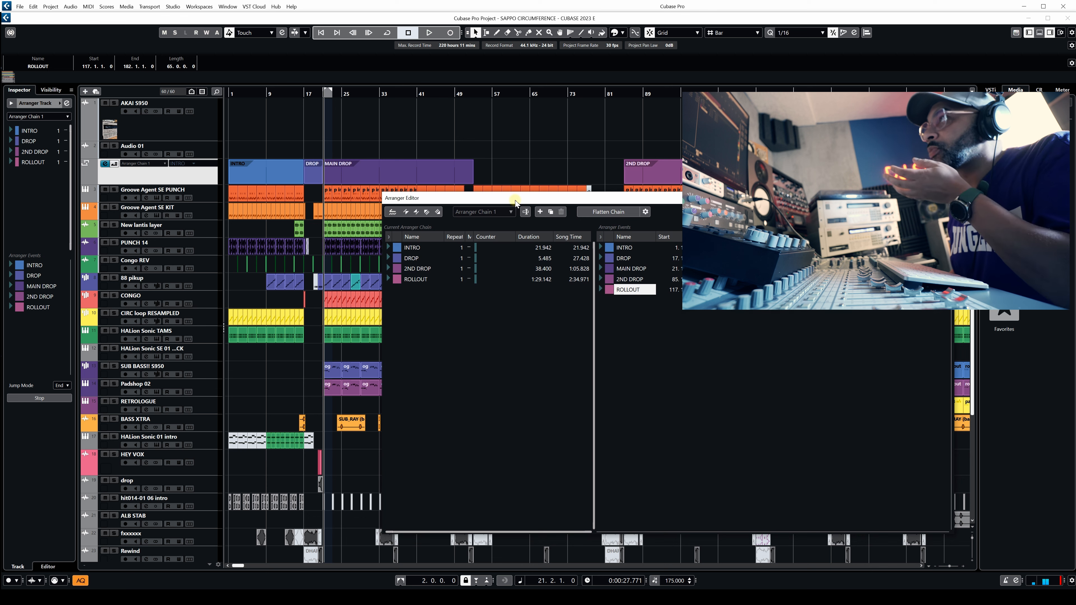
drag(515, 202, 512, 200)
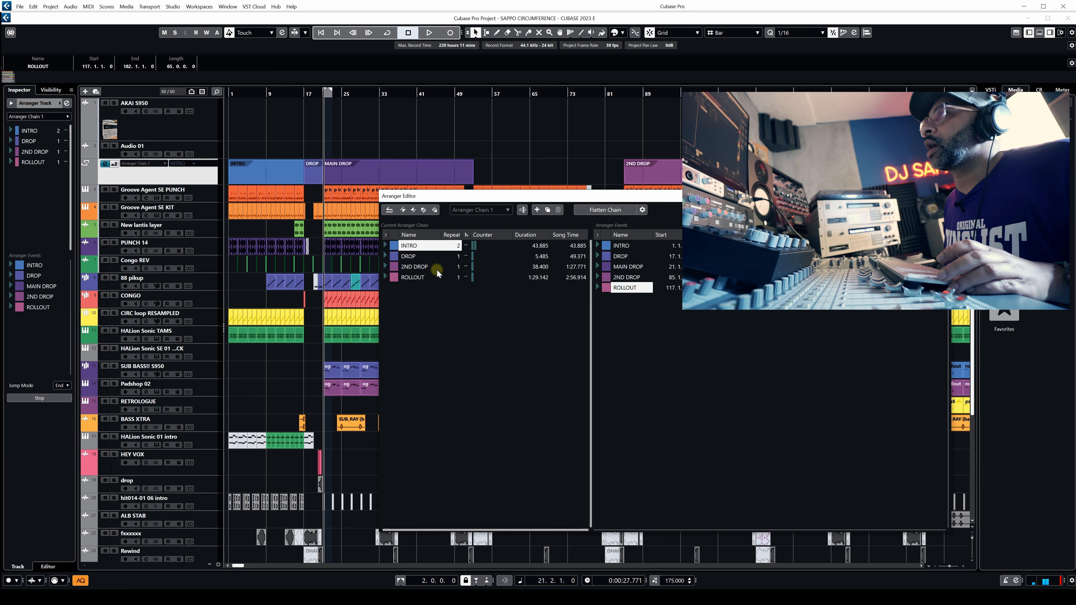
click(413, 256)
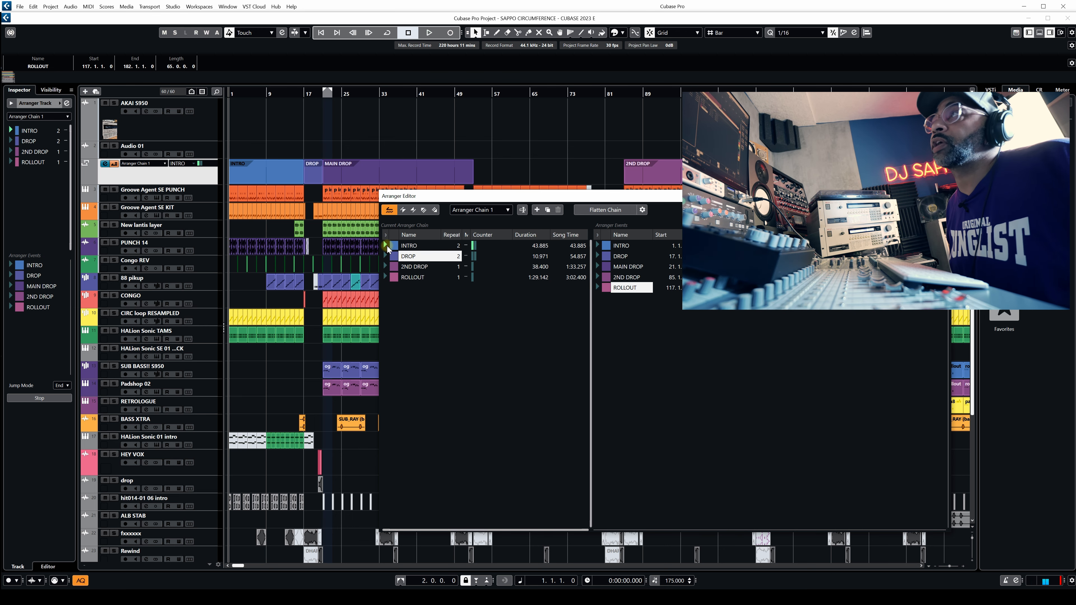
Audition the chain in arranger mode, starting at INTRO and jumping playback to 2ND DROP and ROLLOUT.
click(386, 244)
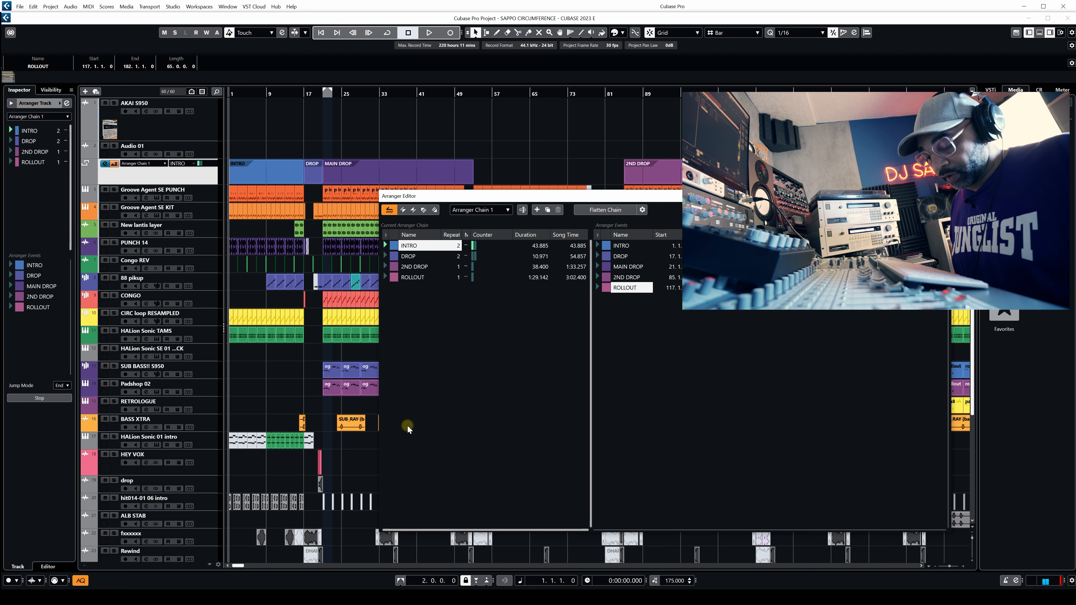
click(384, 266)
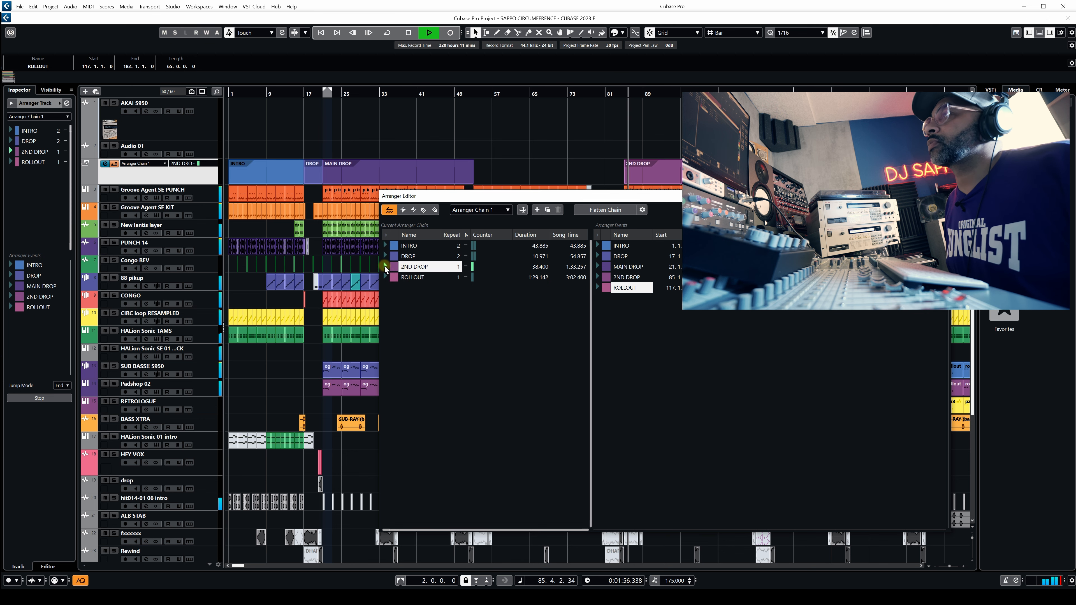
click(385, 277)
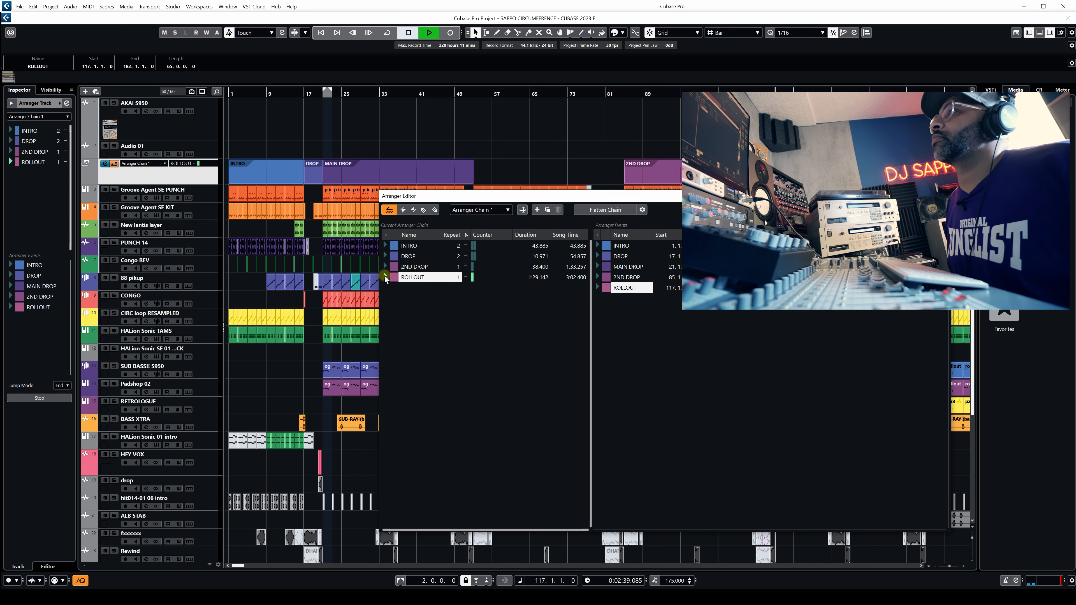
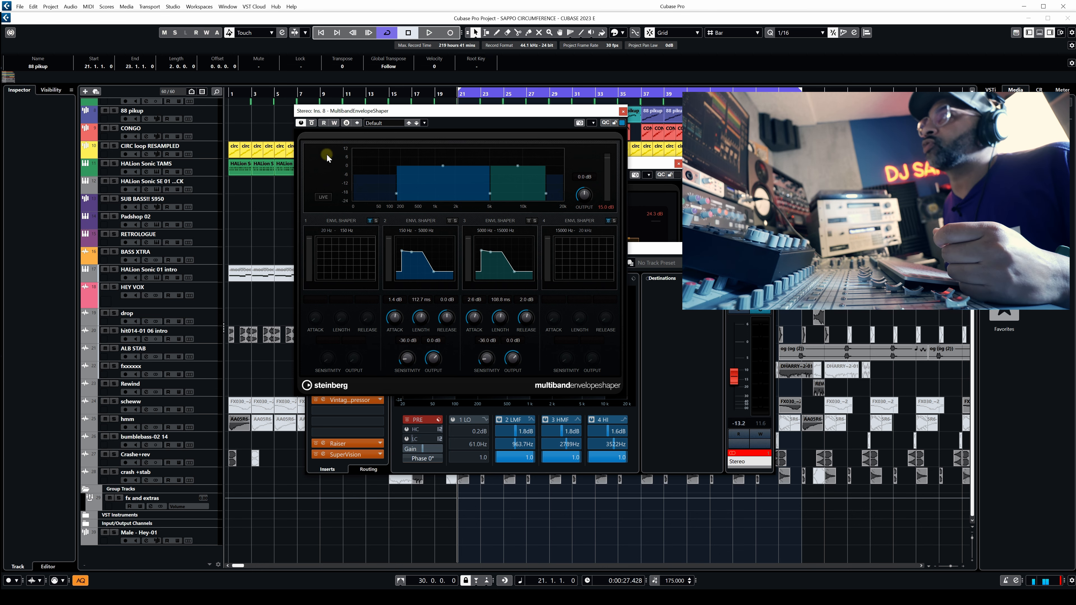
Audition the mix through the MultibandEnvelopeShaper and try band 2's attack at -0.2 dB before returning it to 1.4 dB.
key(space)
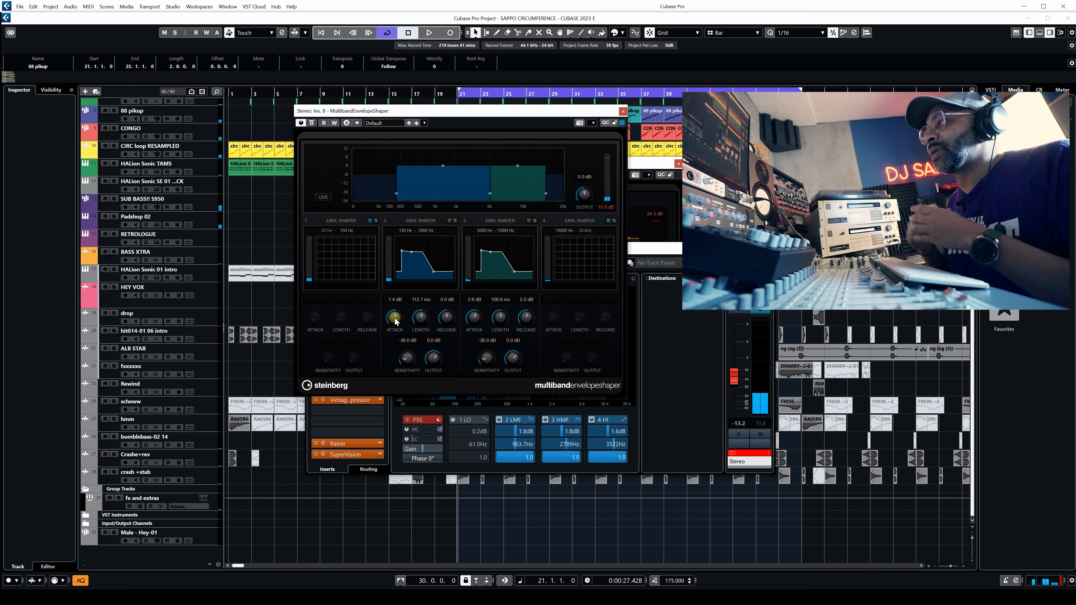
key(space)
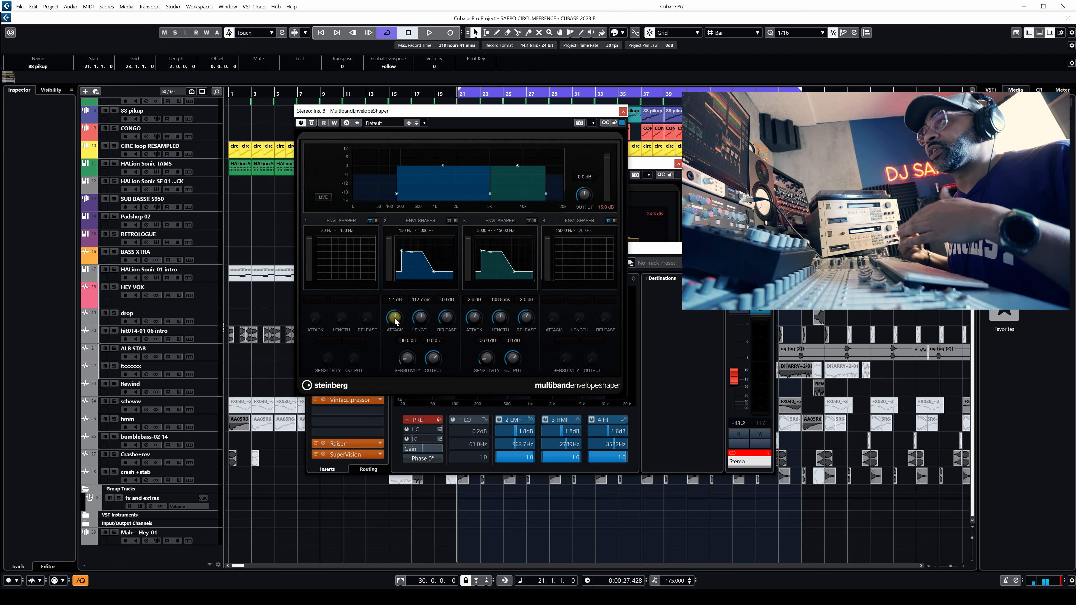
drag(394, 322, 394, 337)
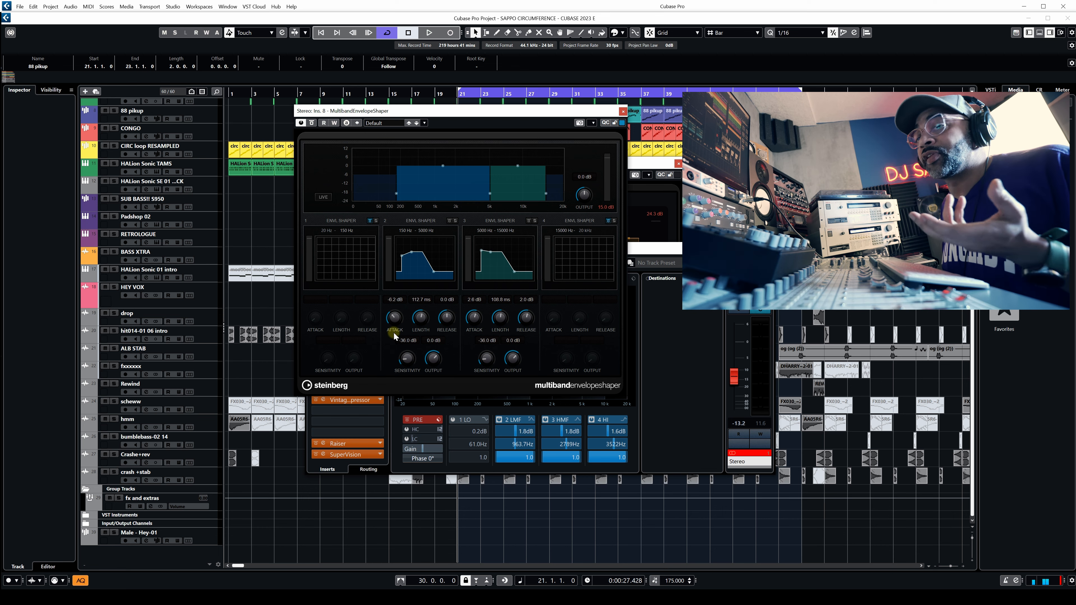
drag(394, 336, 396, 322)
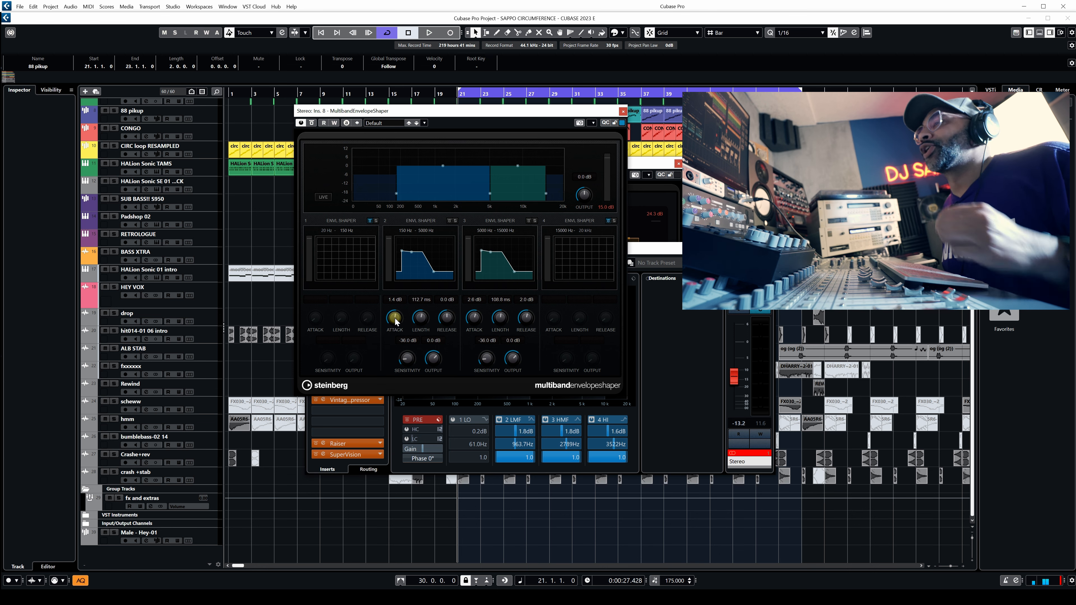
Close the MultibandEnvelopeShaper, open the VintageCompressor insert of the Stereo output and audition the mix through it, moving its window up.
click(623, 112)
click(323, 400)
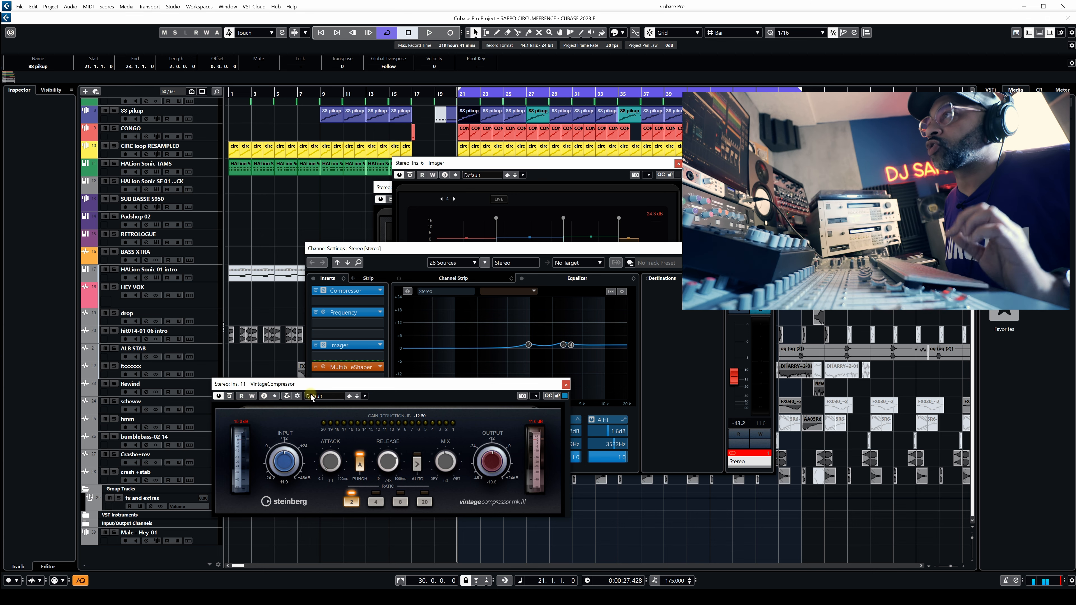
key(space)
drag(416, 385, 503, 300)
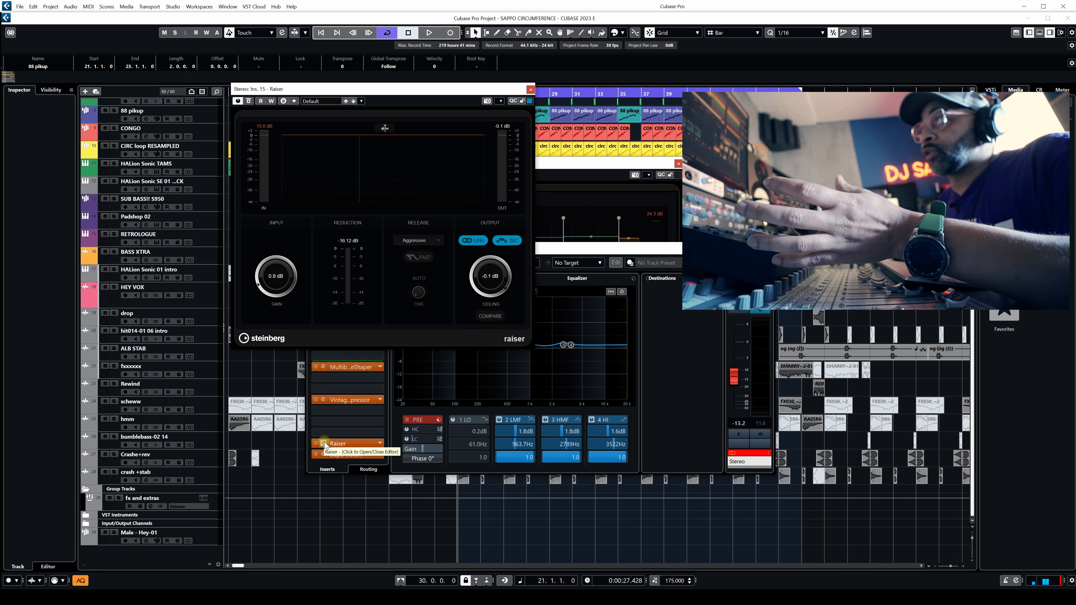
Check Raiser's release modes, keeping Aggressive, and play the mix to compare the limiter bypassed and active.
click(436, 240)
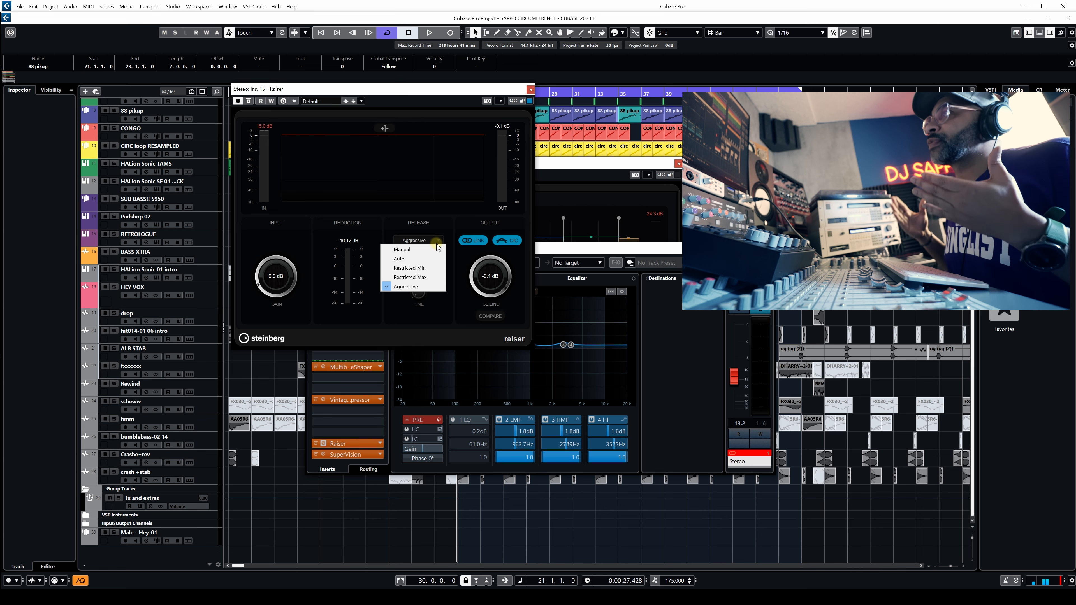
click(383, 298)
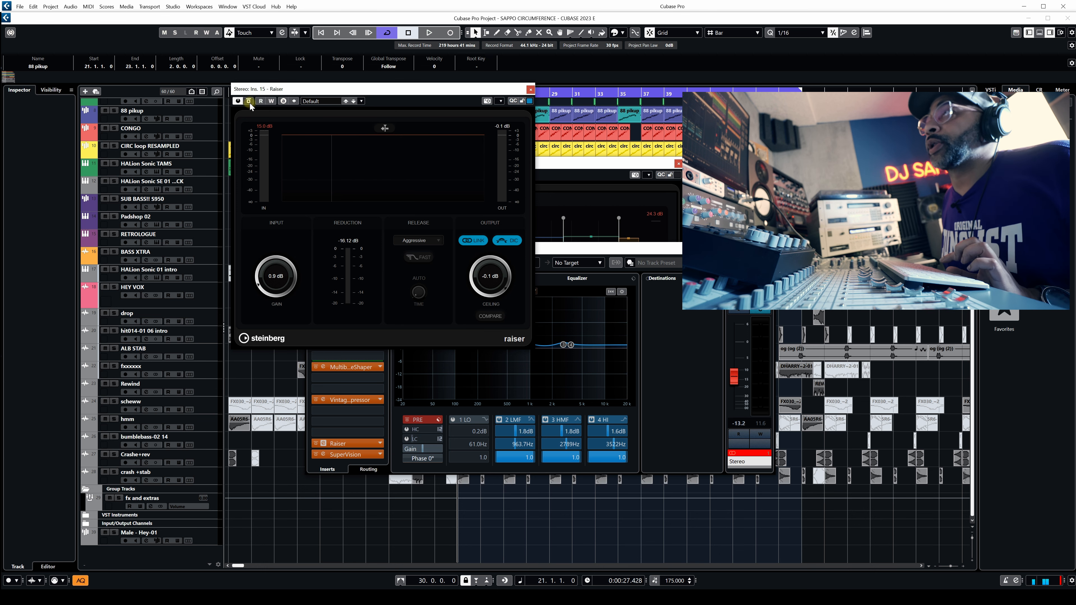
key(space)
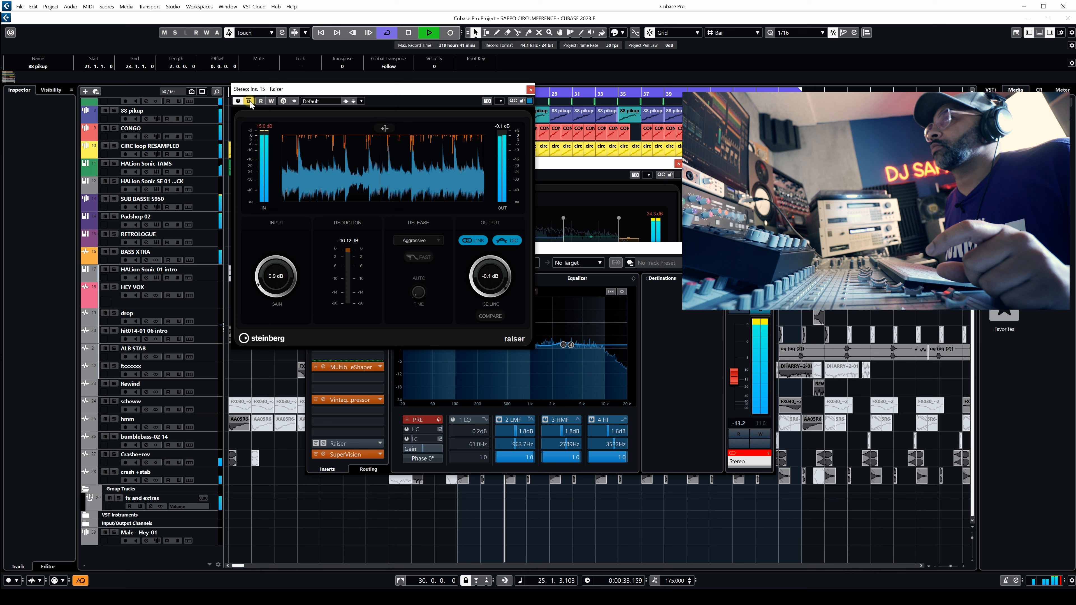
click(249, 102)
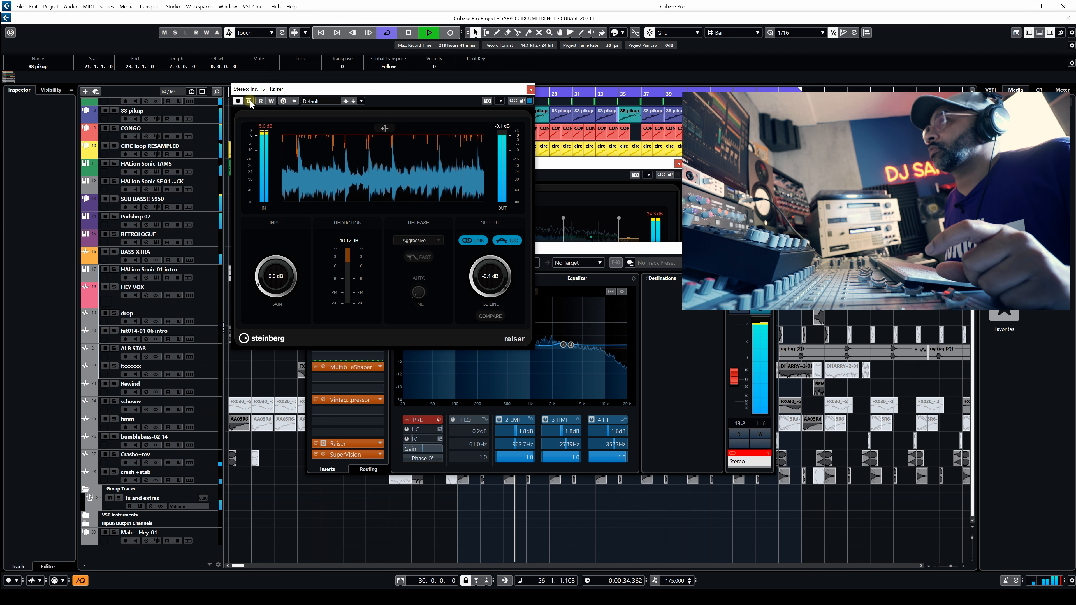
click(249, 102)
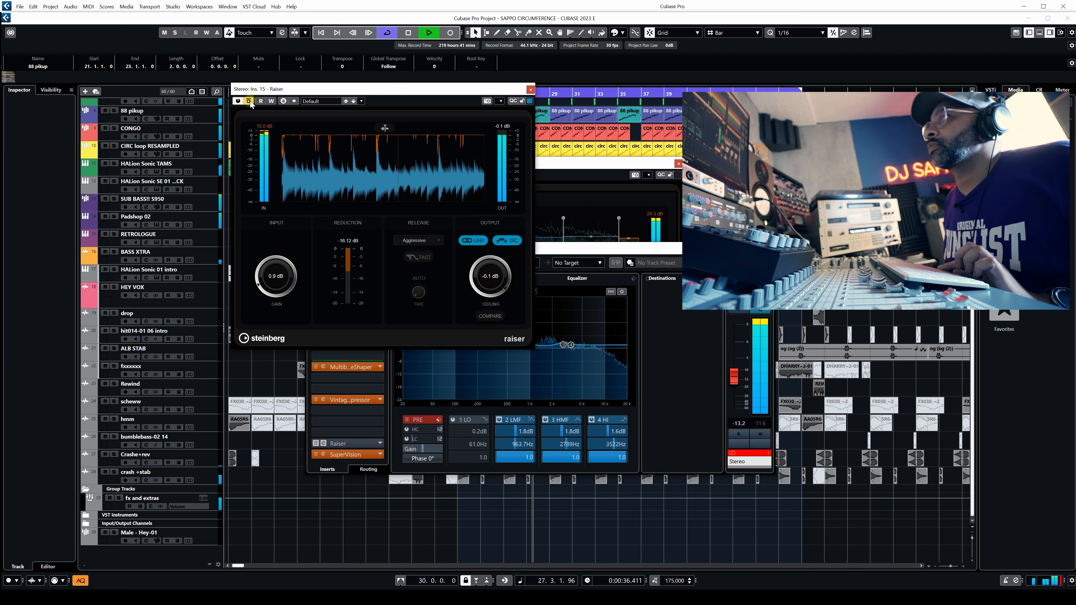
key(space)
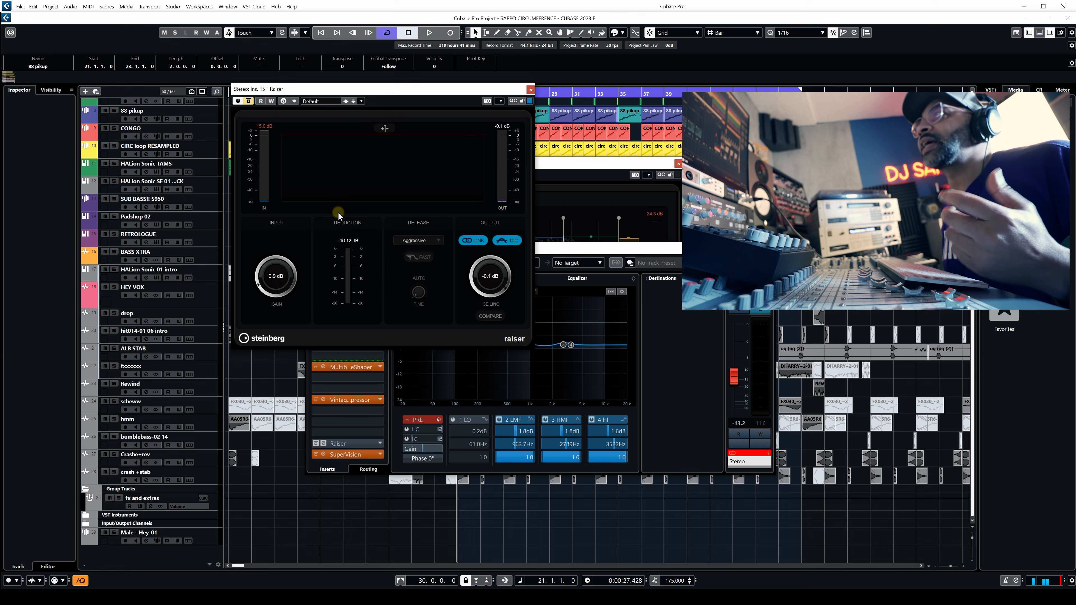
key(space)
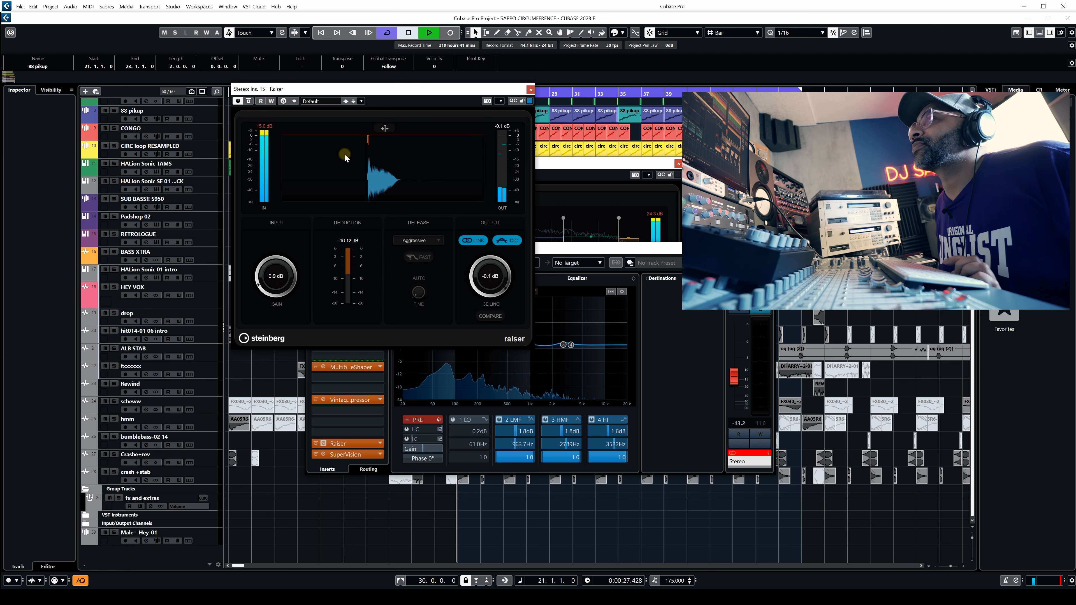